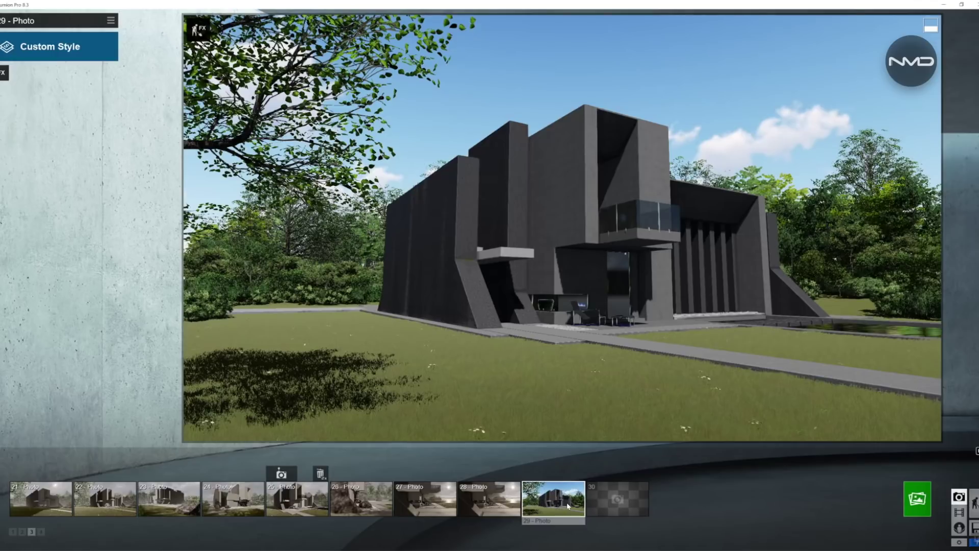
Render the current shot, 29 - Photo, as a still image at the Desktop size of 1920x1080.
click(918, 498)
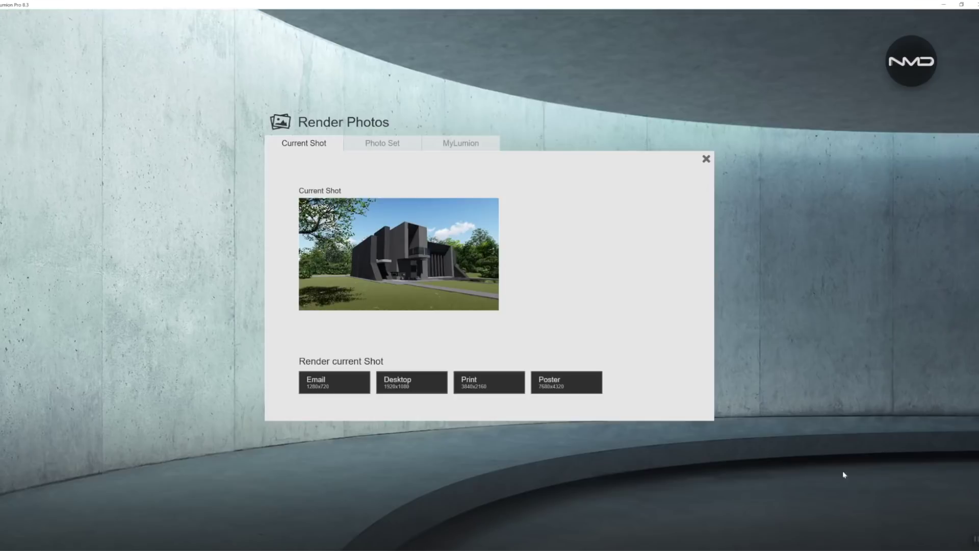
click(403, 382)
click(423, 99)
double_click(424, 100)
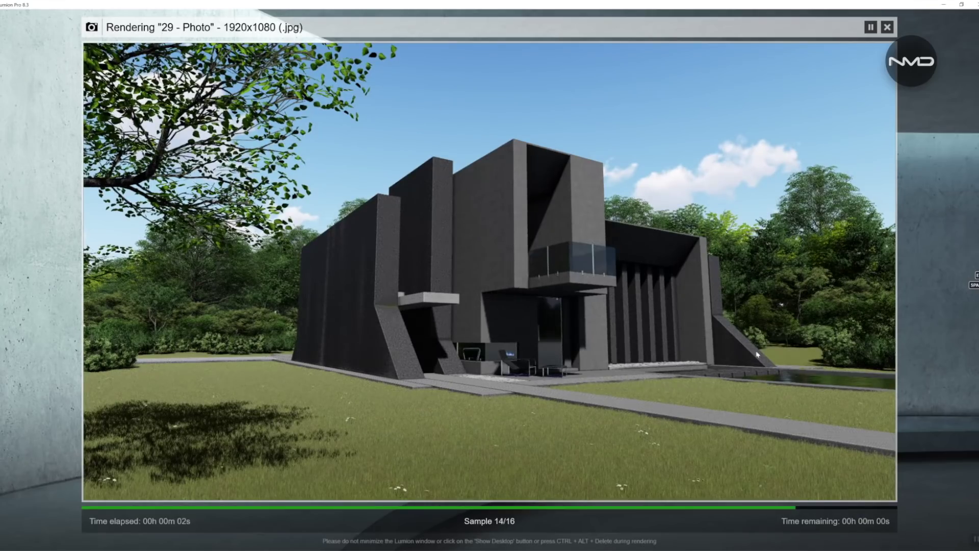
click(847, 486)
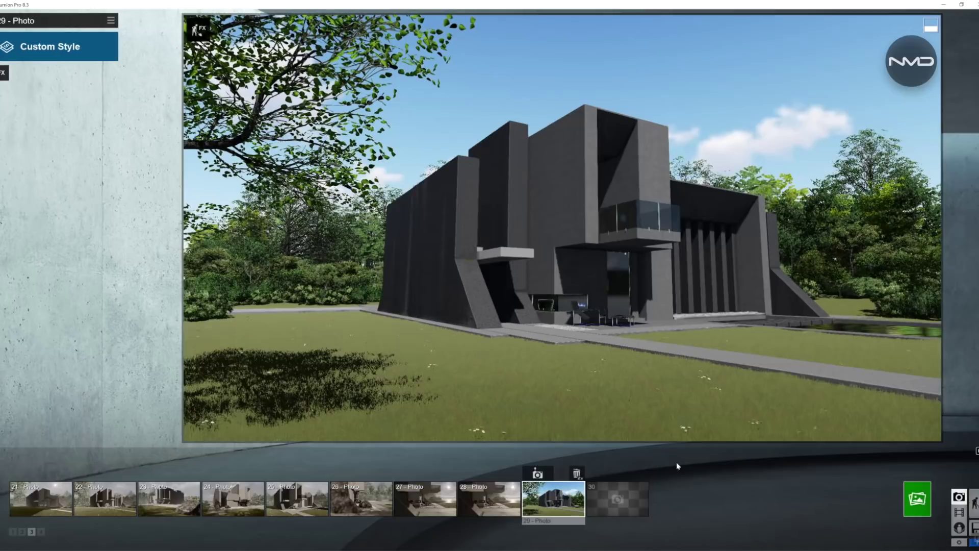
Store the current camera view in the empty photo slot 30 and apply the Overcast style to it.
click(602, 474)
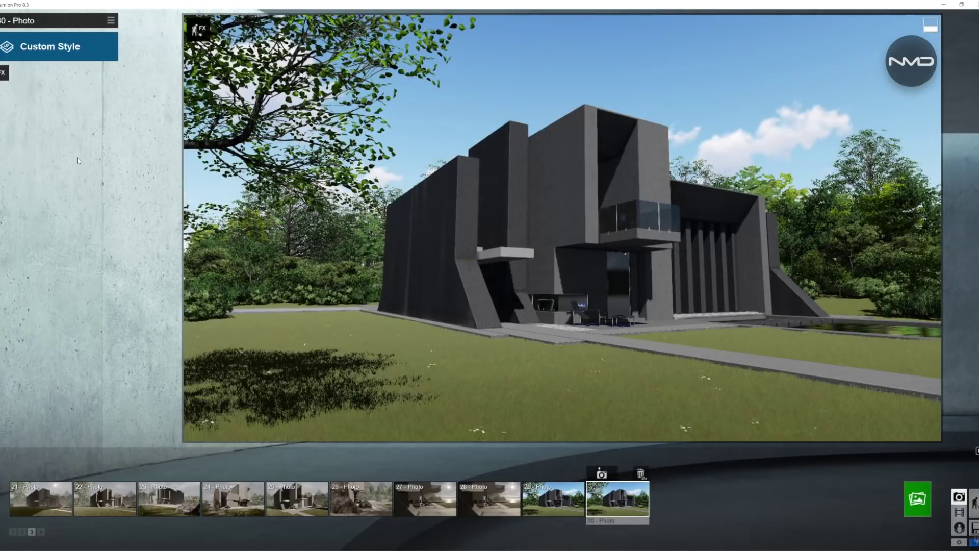
click(56, 51)
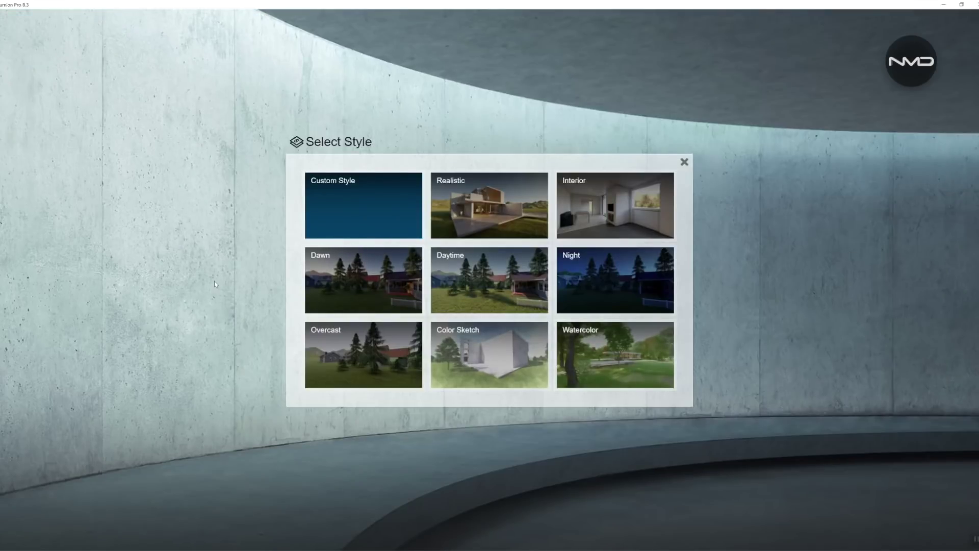
click(372, 353)
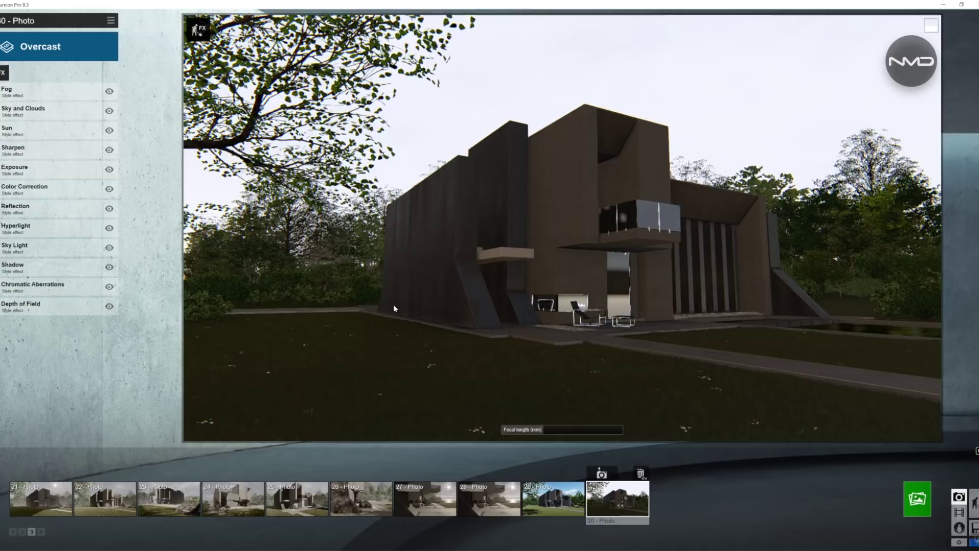
Add the 2-Point Perspective effect to photo 30, turn it on and set its amount to maximum.
click(3, 75)
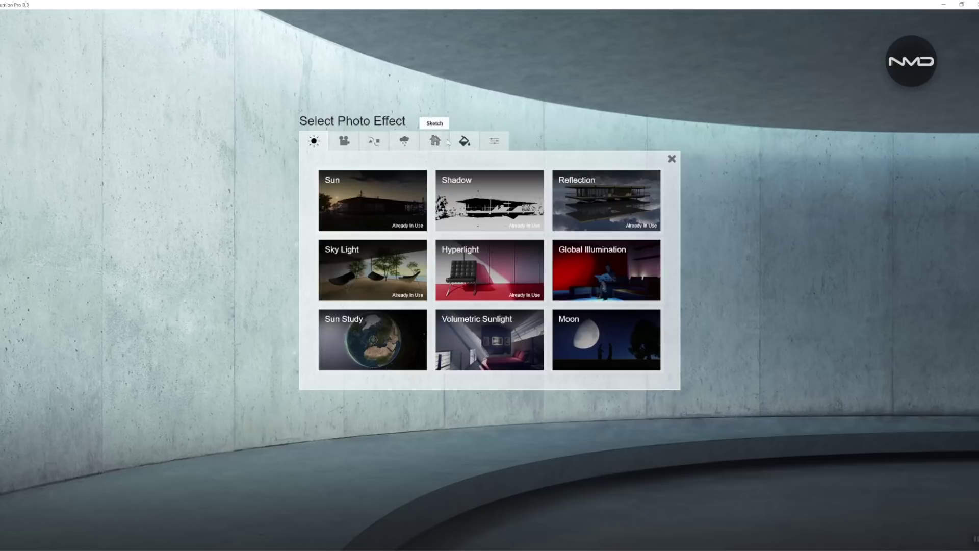
click(342, 143)
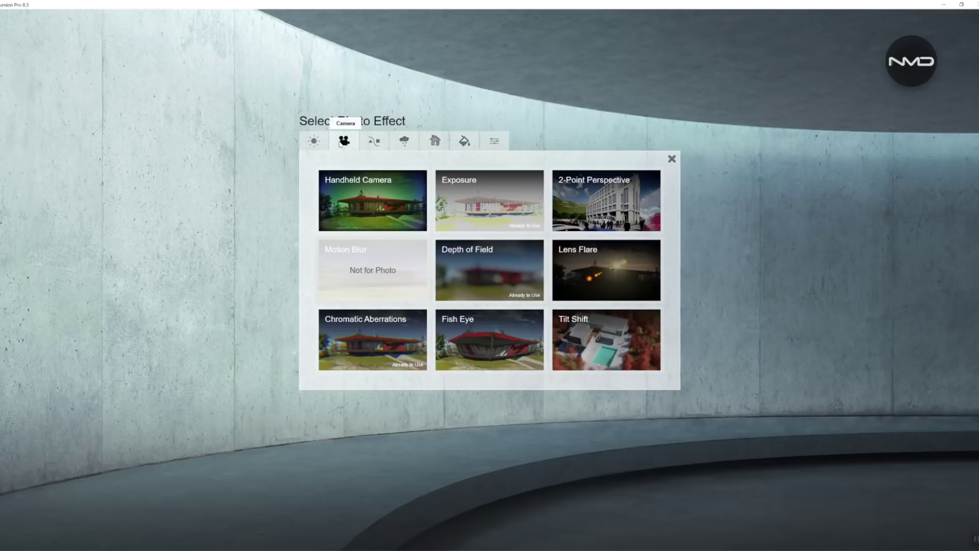
click(607, 200)
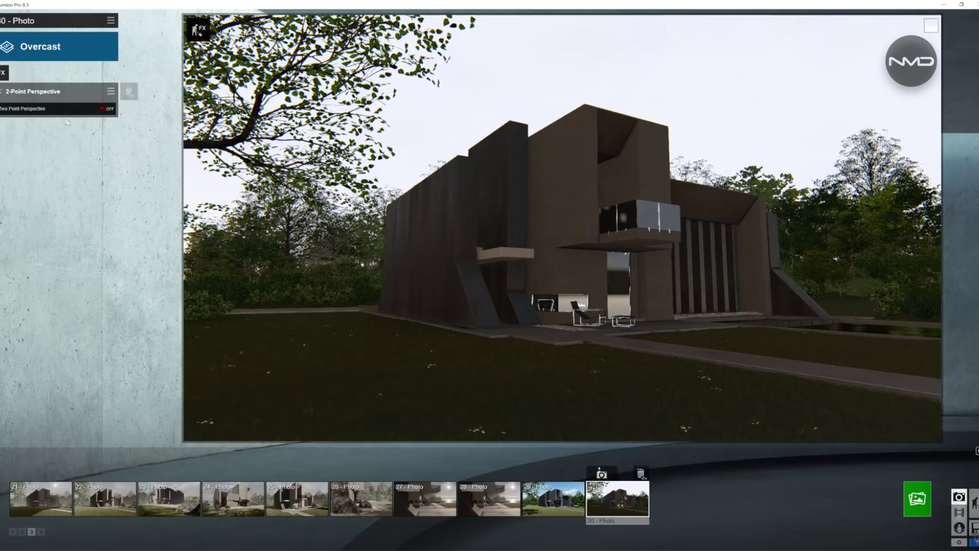
click(106, 109)
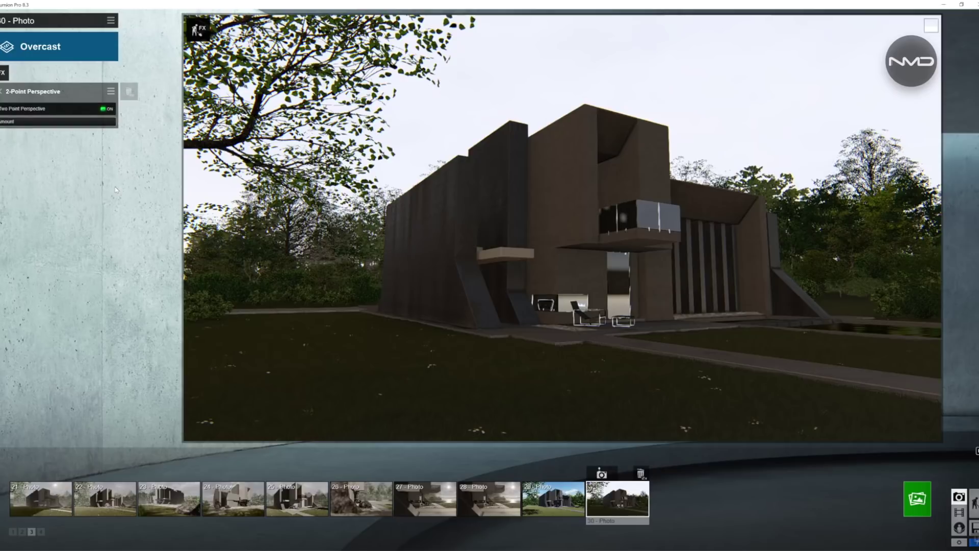
drag(14, 122, 127, 126)
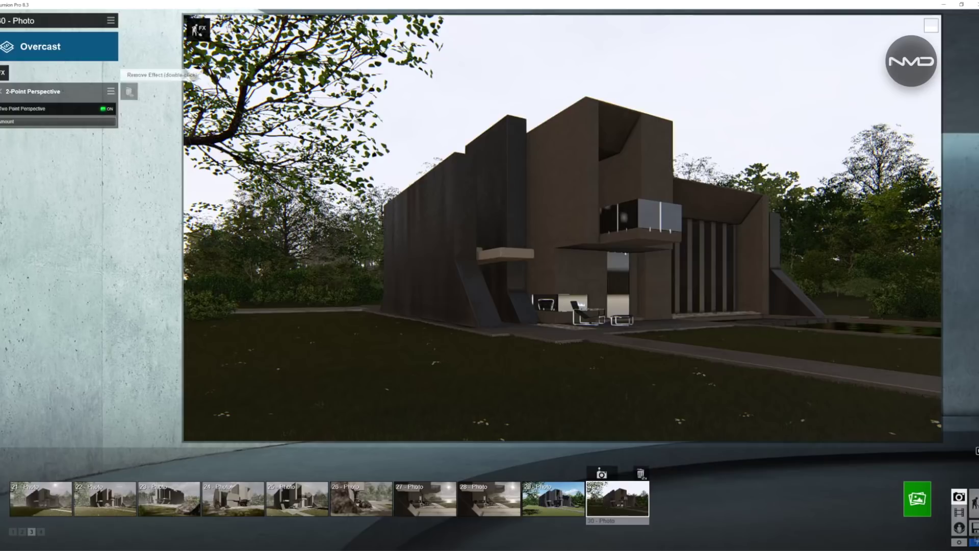
click(2, 92)
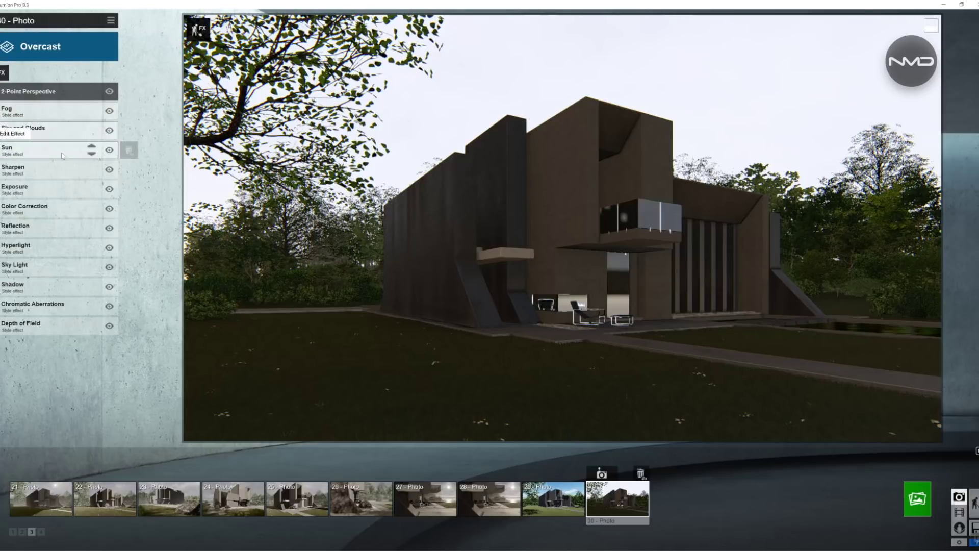
In the Sky and Clouds effect, reduce the low clouds to about two thirds and slightly lower the master cloud amount.
click(58, 131)
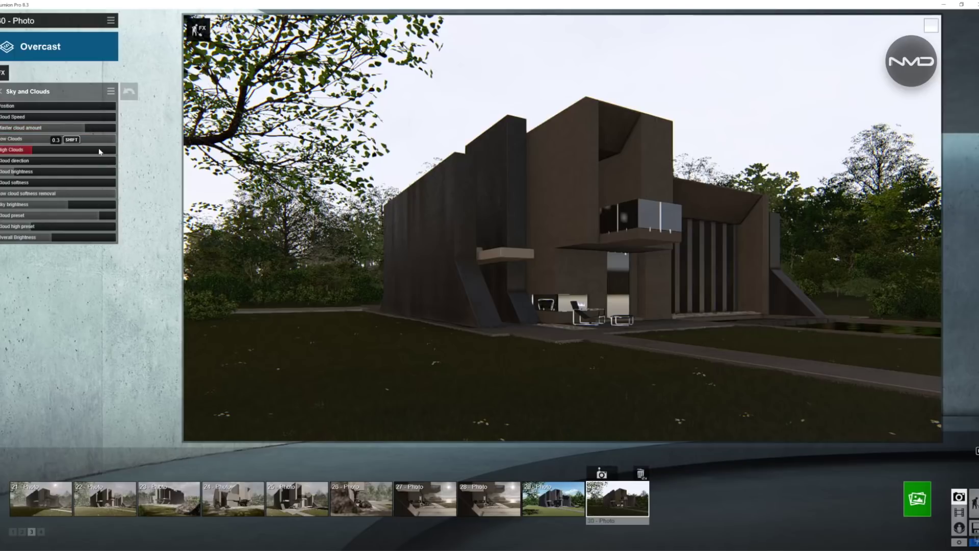
drag(111, 143, 76, 141)
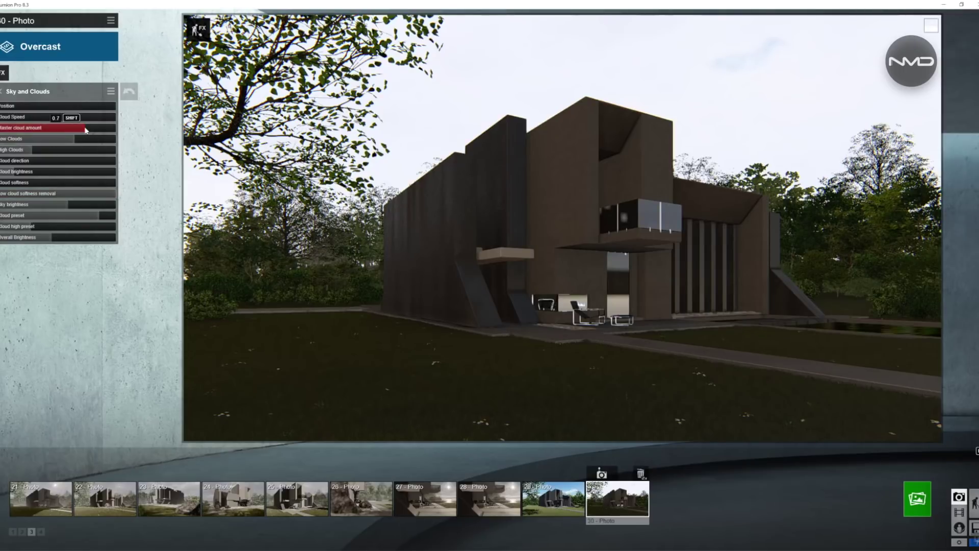
drag(85, 131, 74, 130)
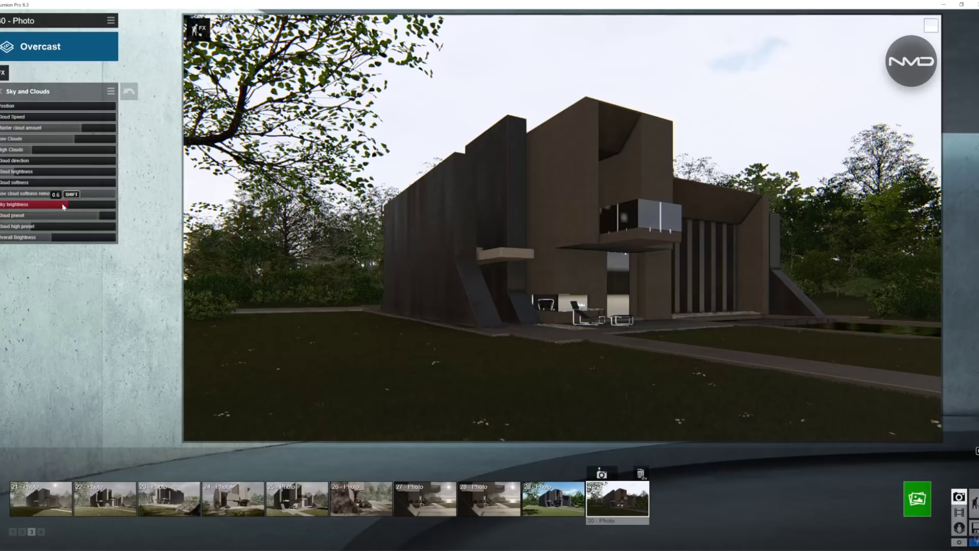
Lower the sky brightness to just under half and raise the overall brightness of the Sky and Clouds effect slightly above 1.0.
drag(66, 206, 50, 207)
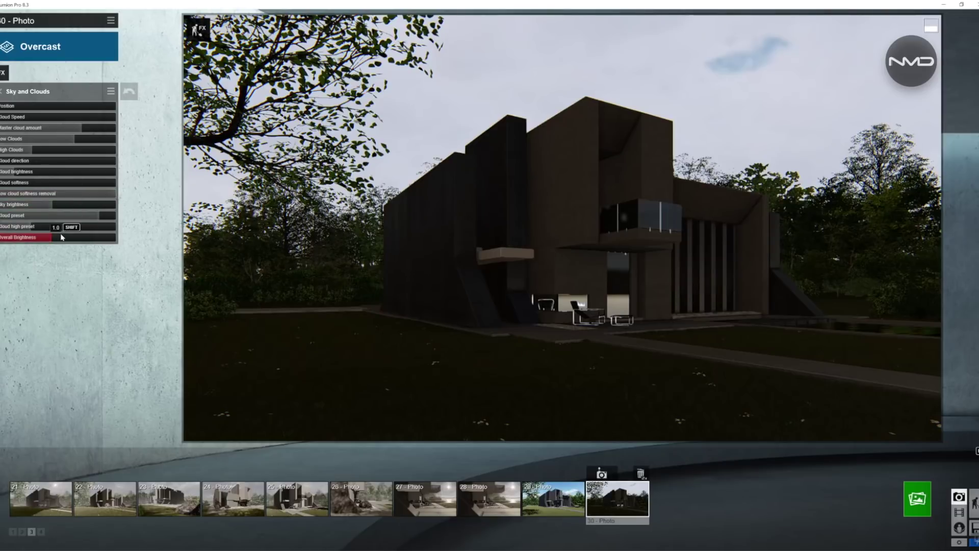
key(shift)
drag(51, 239, 56, 239)
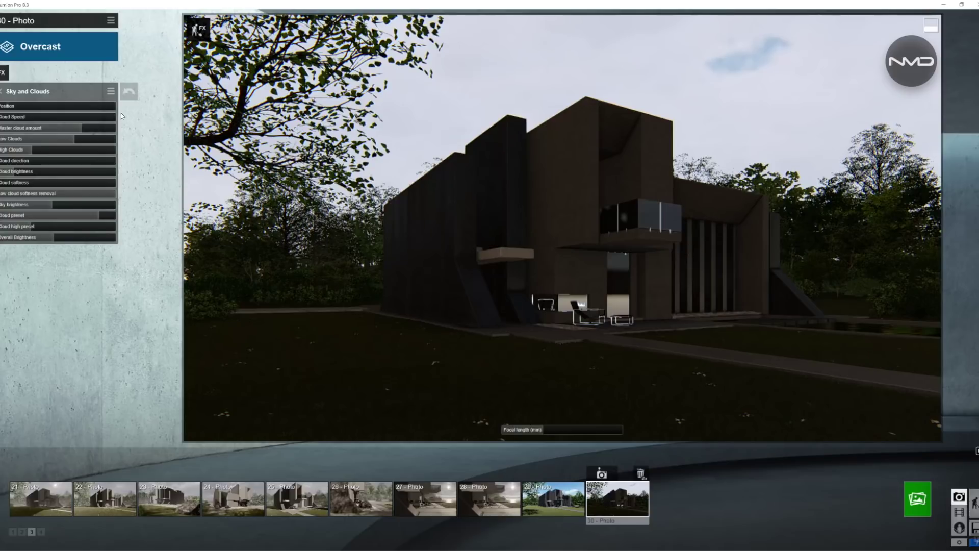
click(1, 90)
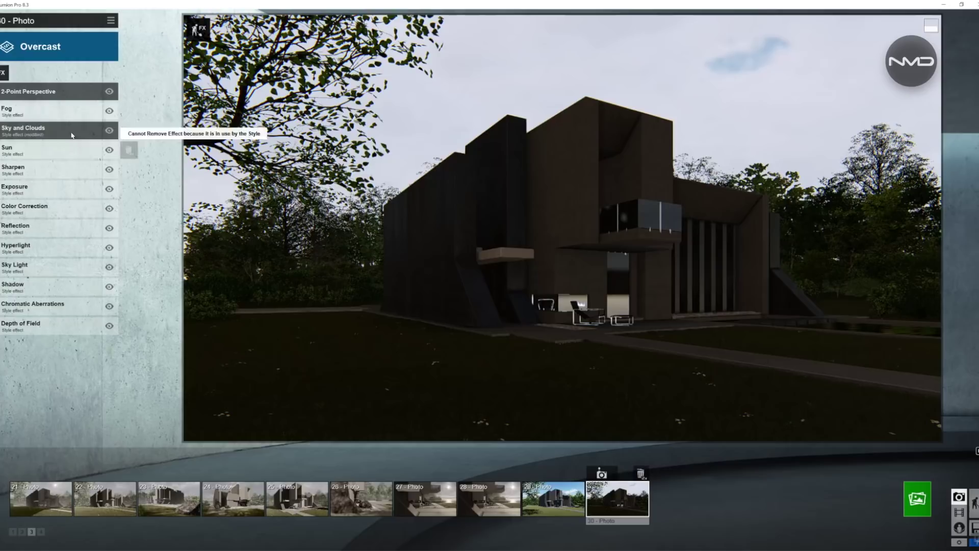
Raise the sun brightness in the Sun effect to slightly above 0.1.
click(59, 156)
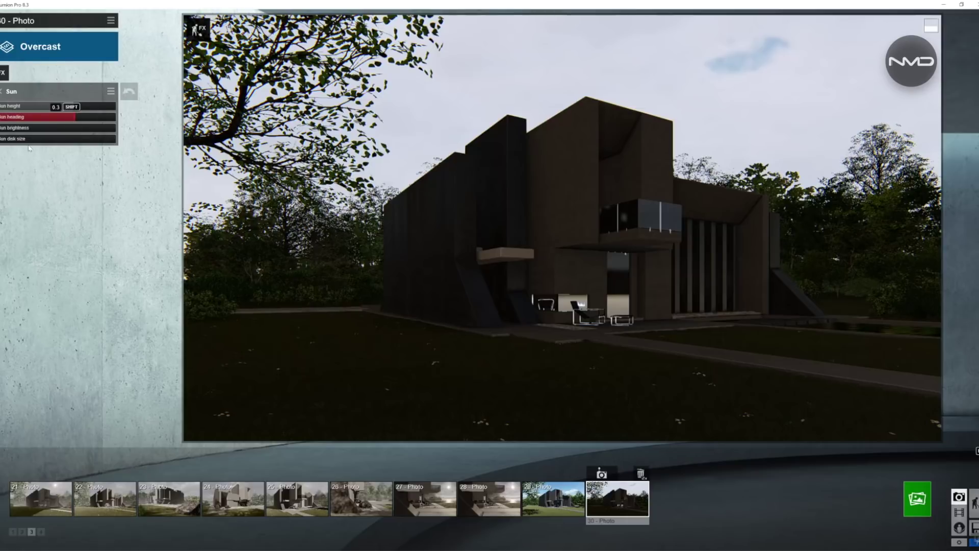
click(2, 129)
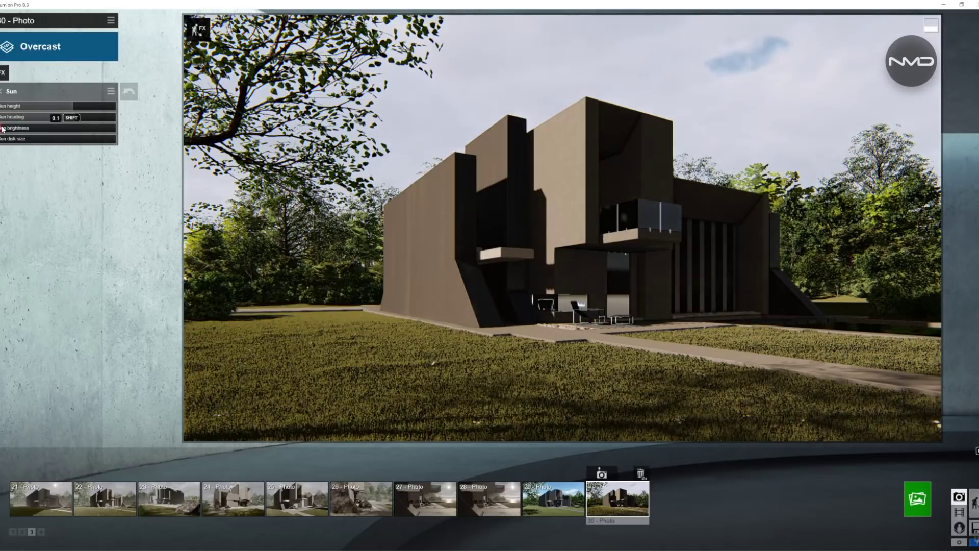
drag(3, 129, 7, 129)
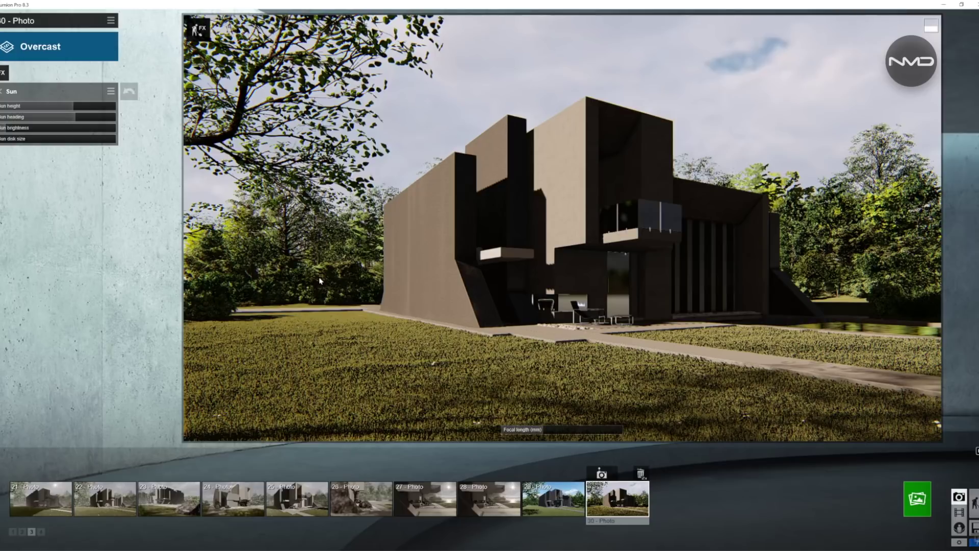
Turn the sun heading to about -0.1 so the front facade is lit, and fine-tune the sun height.
mouse_move(76, 118)
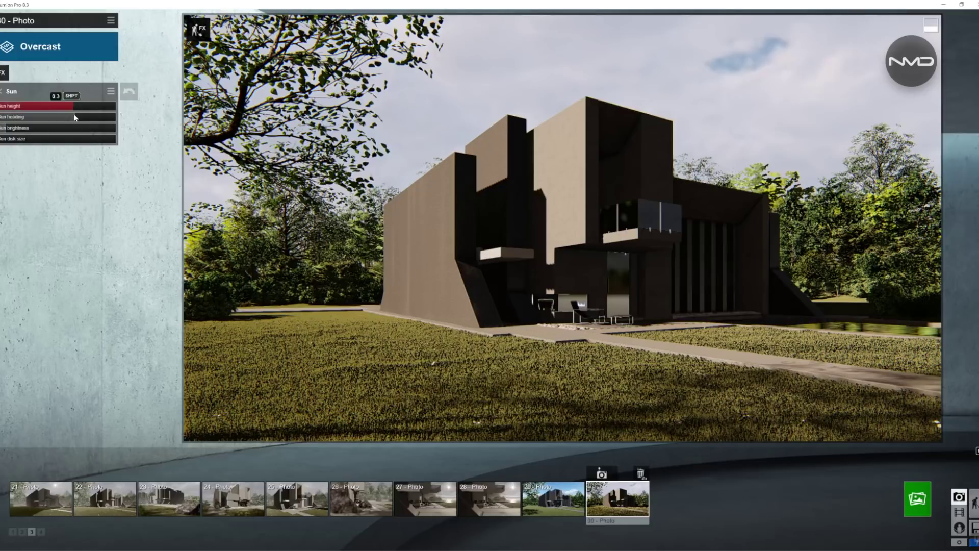
drag(76, 118, 54, 121)
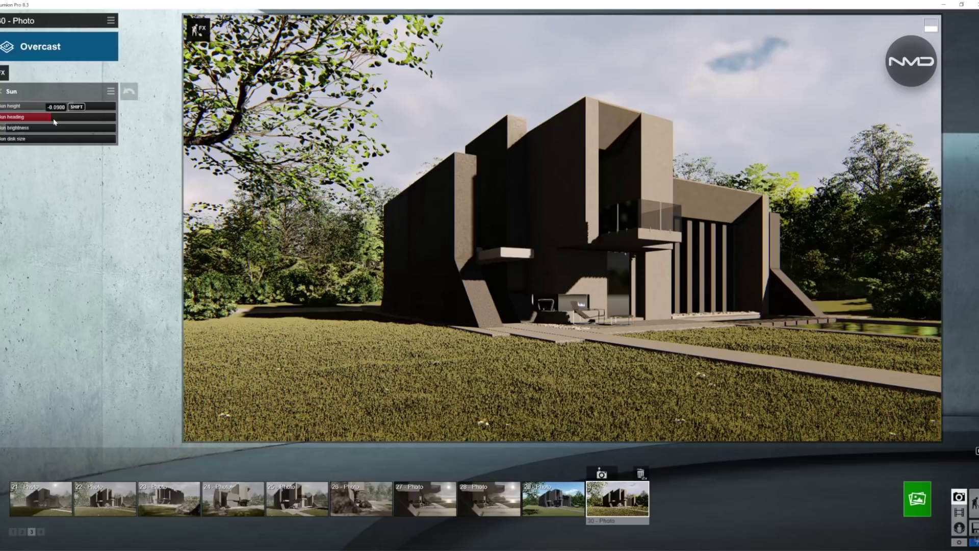
drag(54, 121, 54, 121)
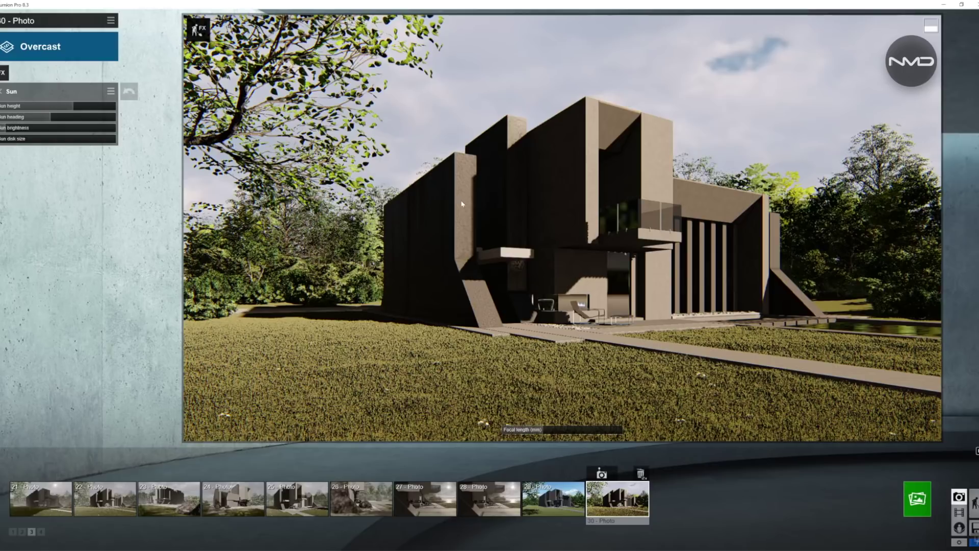
mouse_move(72, 108)
drag(72, 108, 74, 108)
Adjust the intensity of the Sharpen effect slightly.
click(6, 92)
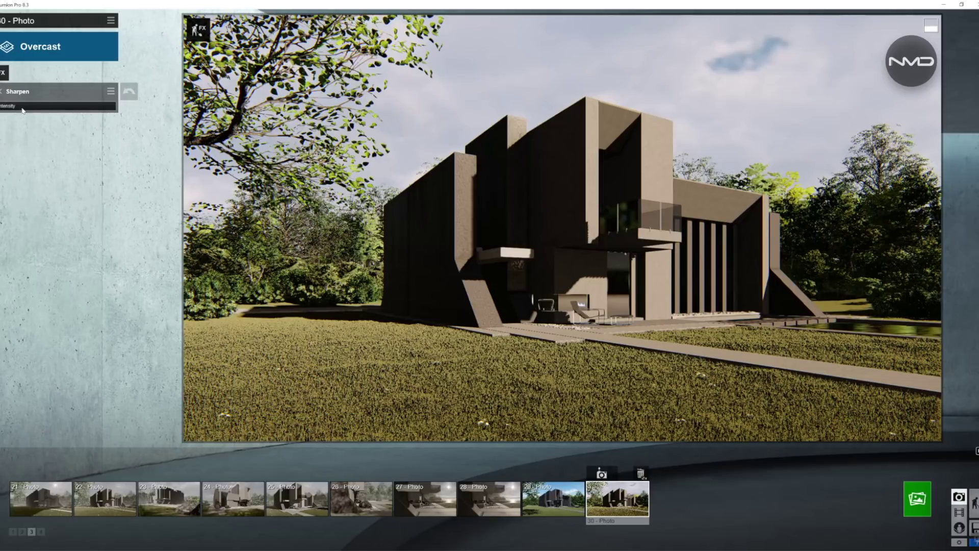
click(2, 91)
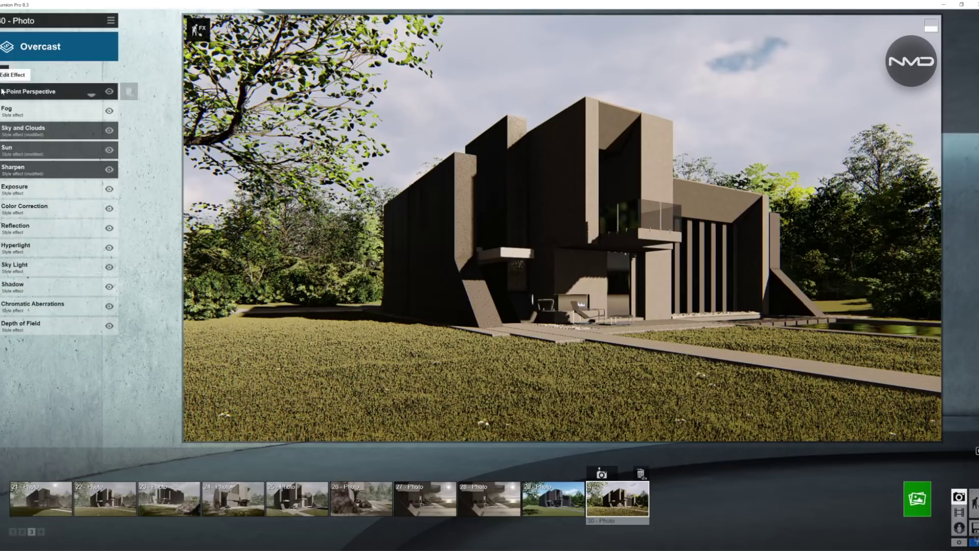
In the Color Correction effect, reduce the saturation and raise the brightness and contrast moderately.
click(58, 213)
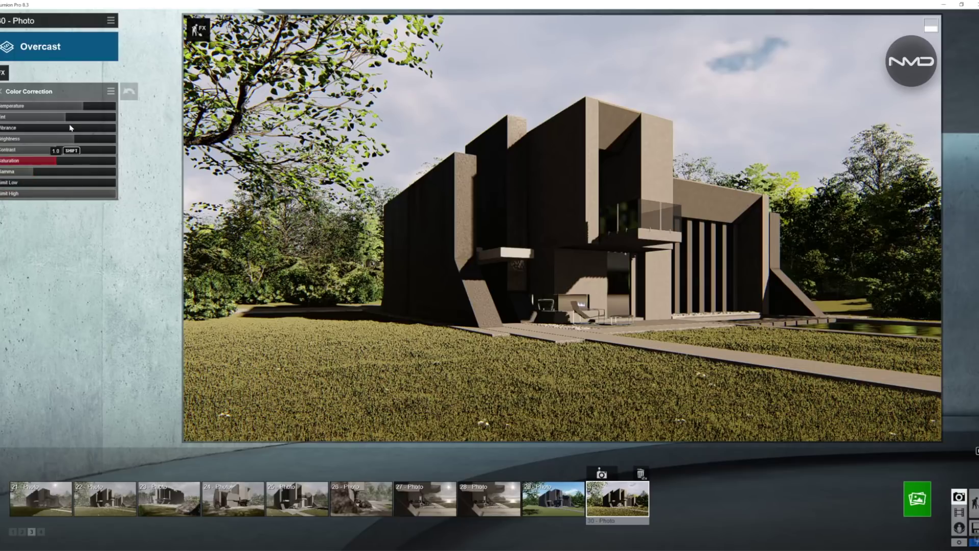
drag(54, 162, 39, 162)
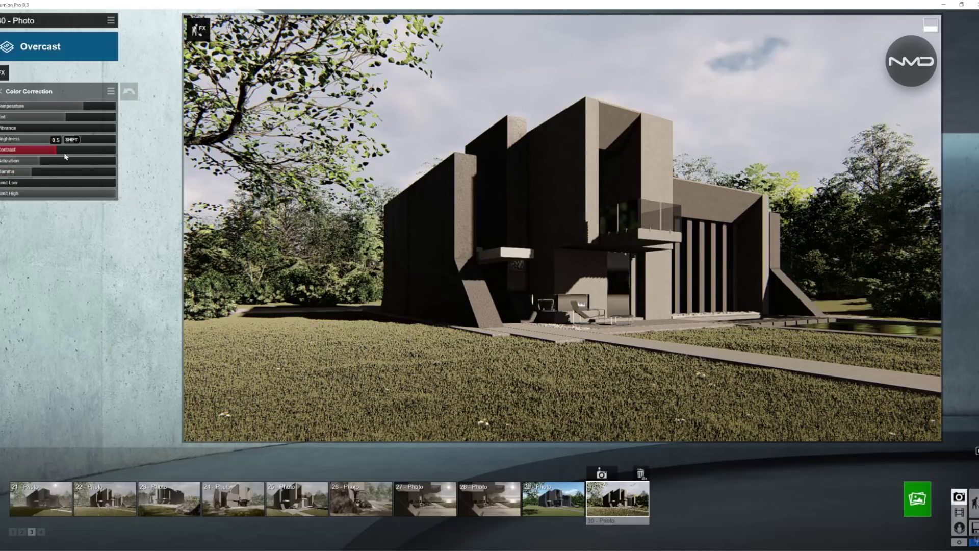
drag(75, 139, 88, 141)
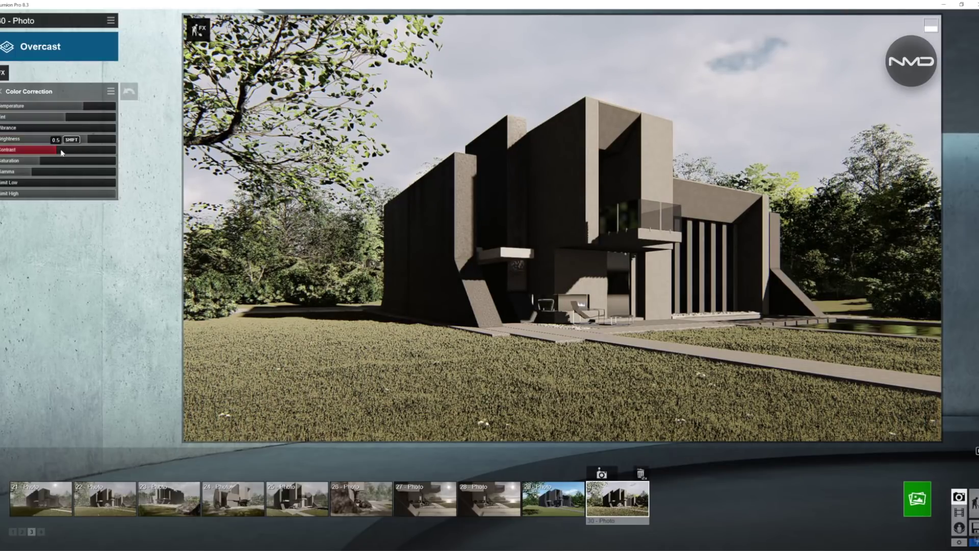
drag(59, 152, 72, 152)
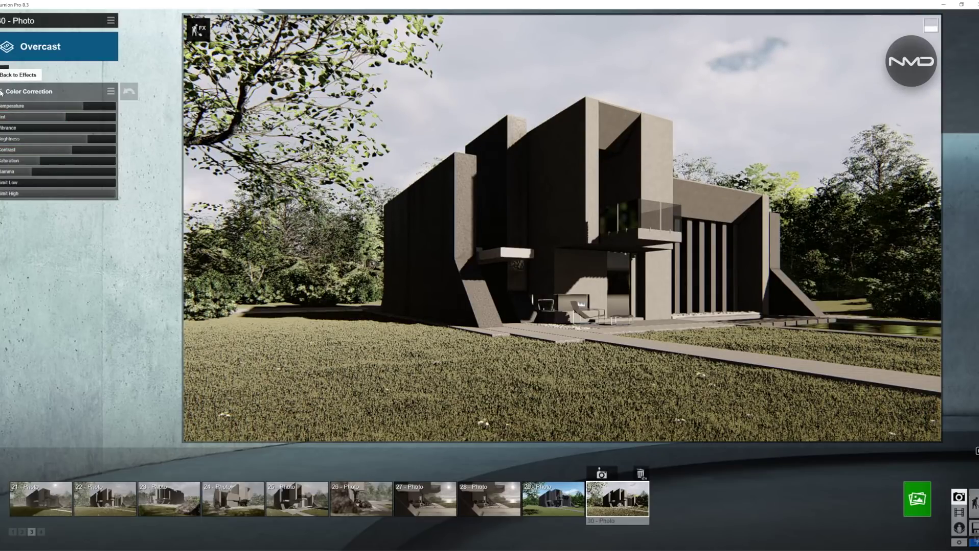
click(4, 72)
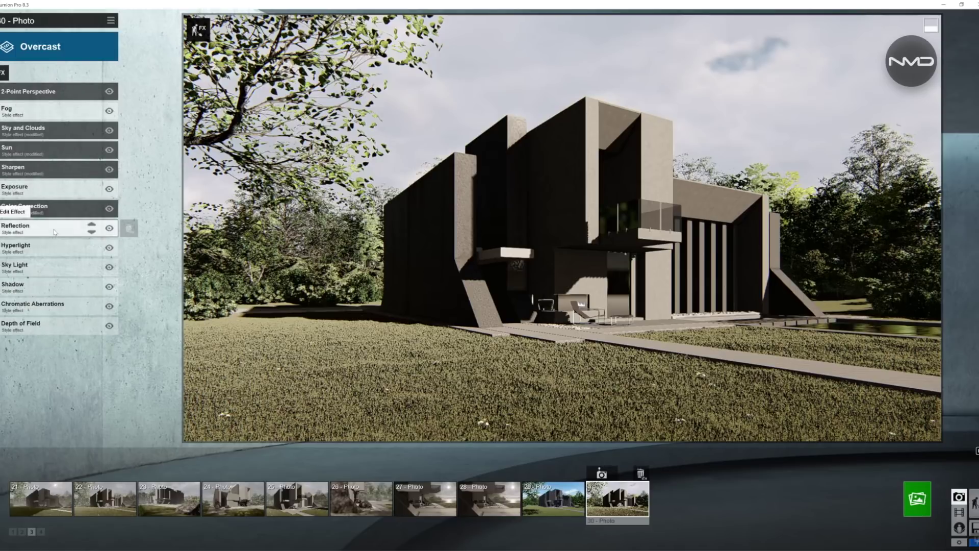
Add a reflection plane on the ground-floor glass panel beside the entrance terrace in the Reflection effect.
click(23, 226)
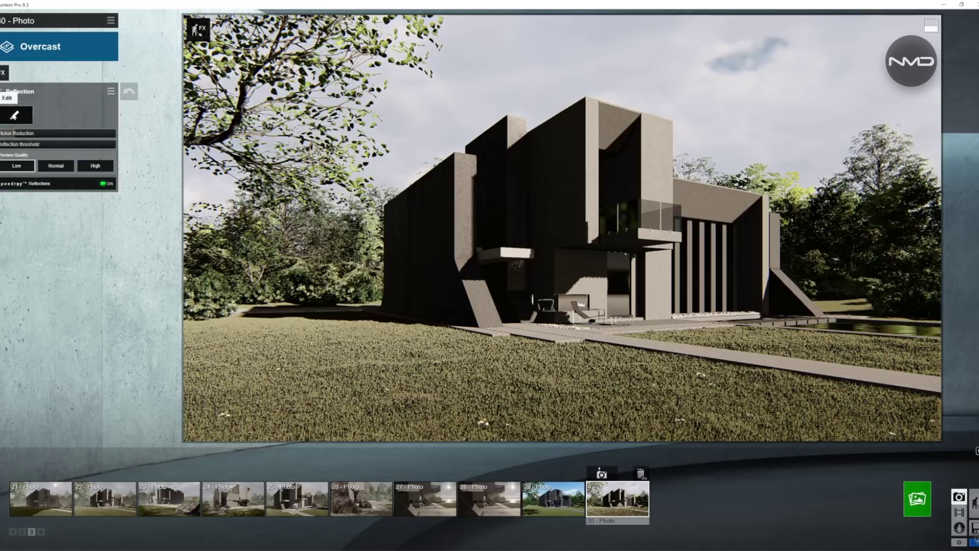
click(15, 115)
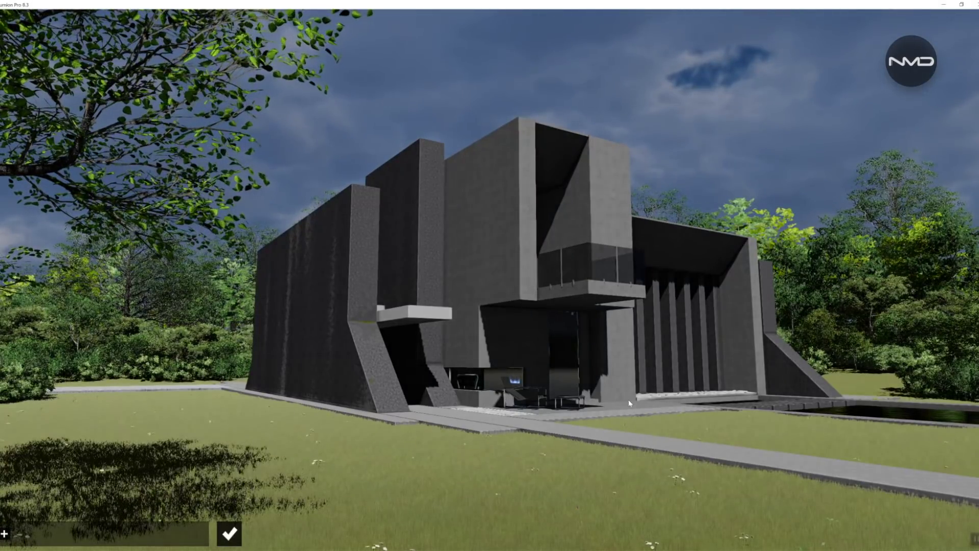
click(15, 533)
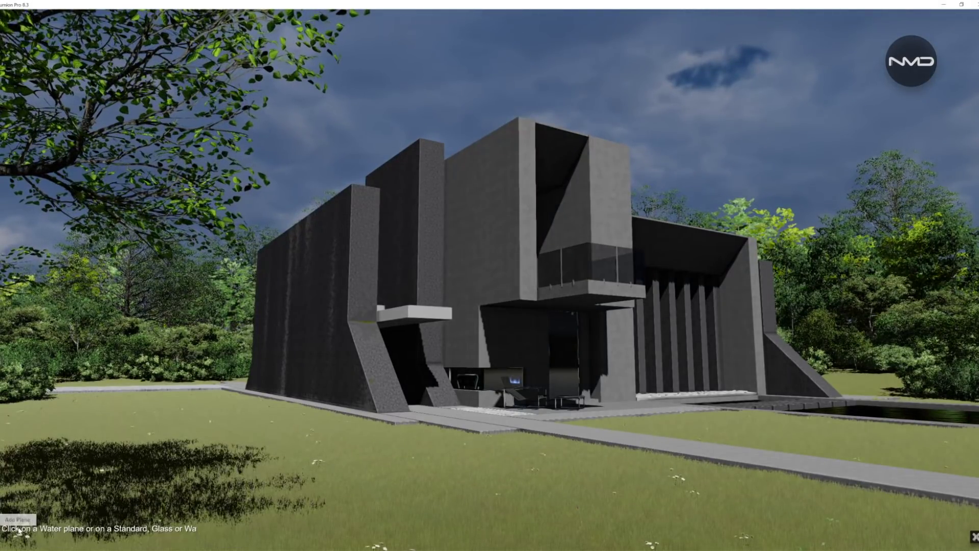
click(466, 379)
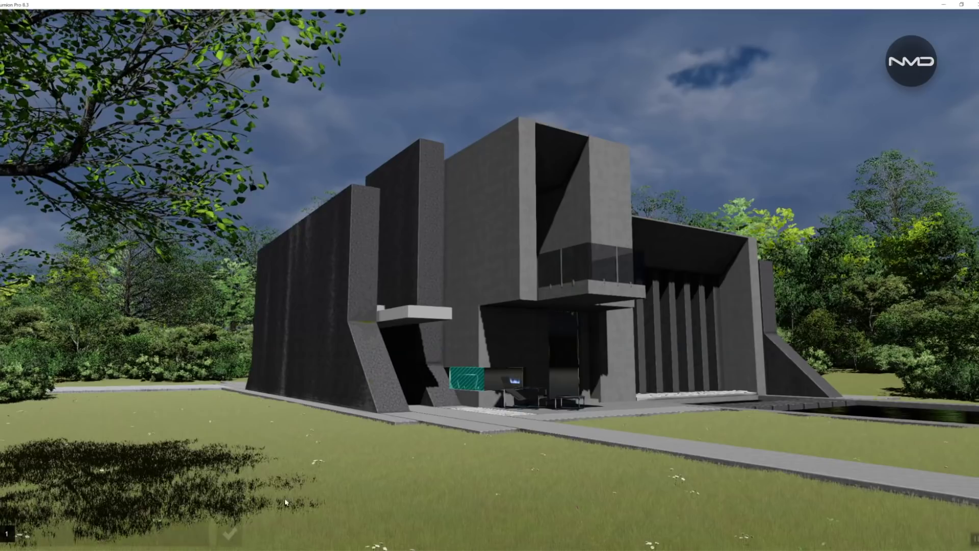
Add reflection planes on the tall ground-floor glass panel under the balcony and on the side and front of the balcony's glass railing.
click(15, 533)
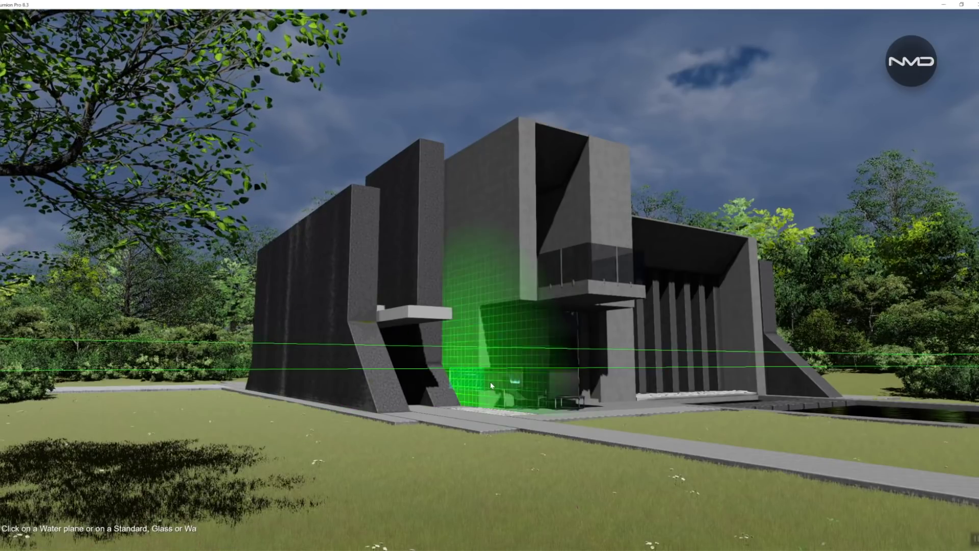
click(561, 357)
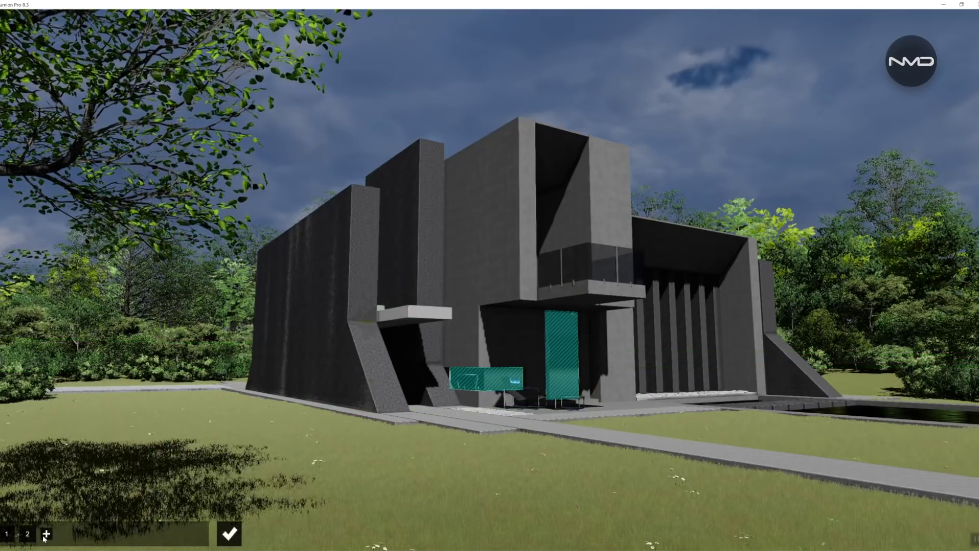
click(45, 535)
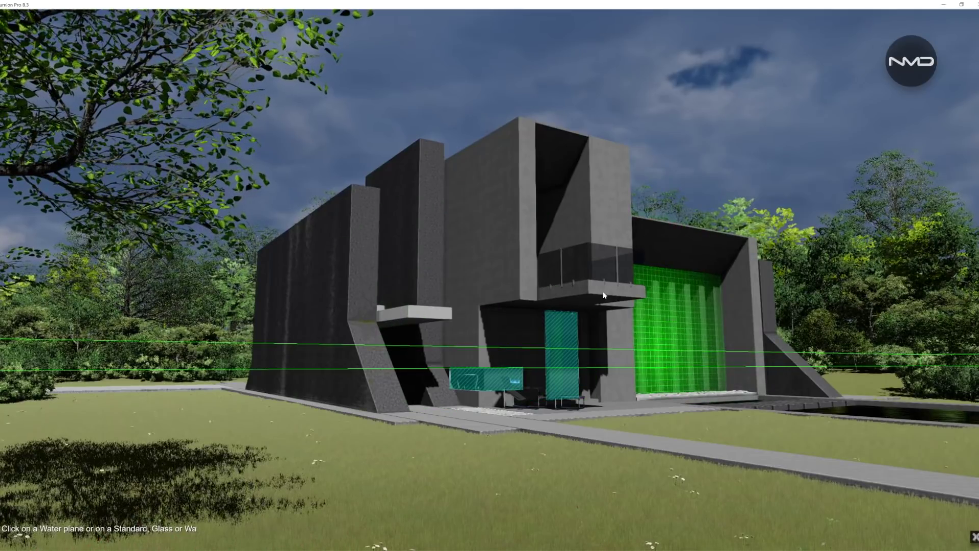
click(587, 273)
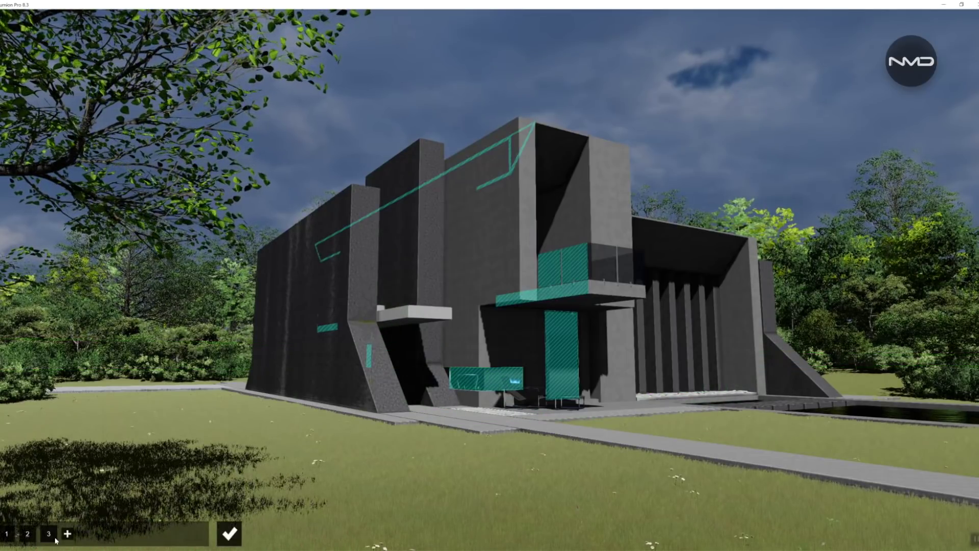
click(67, 534)
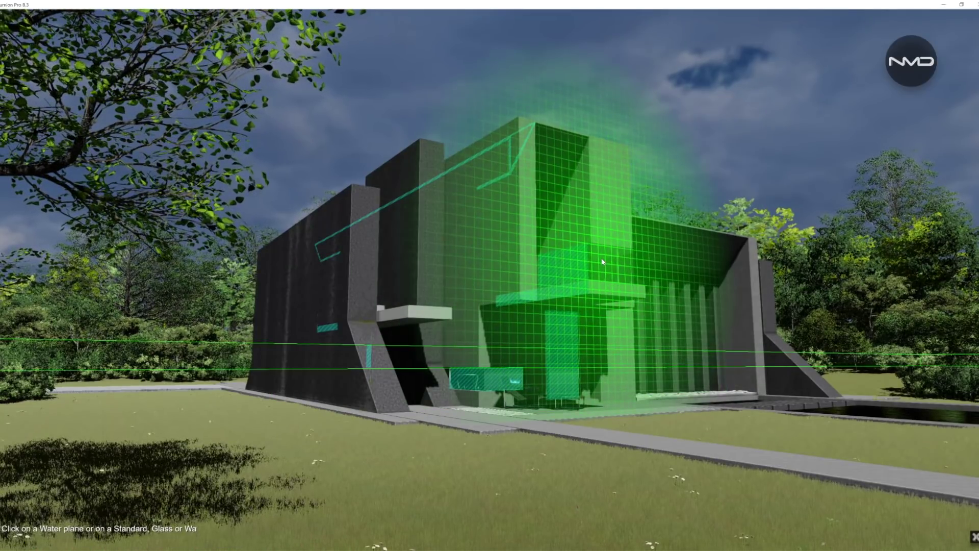
click(602, 263)
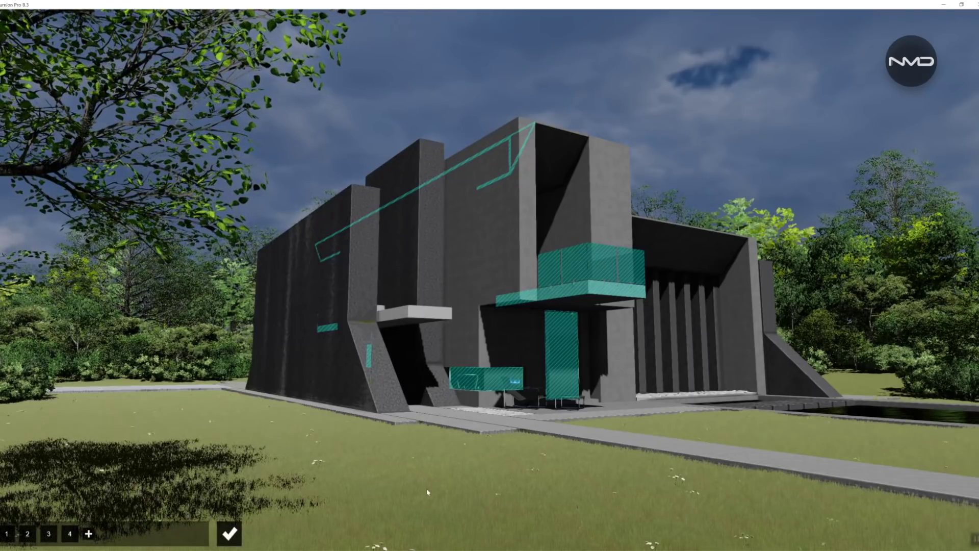
Add reflection planes on the pool's water surface and on the tall concrete walls along the shaded side of the house.
click(88, 533)
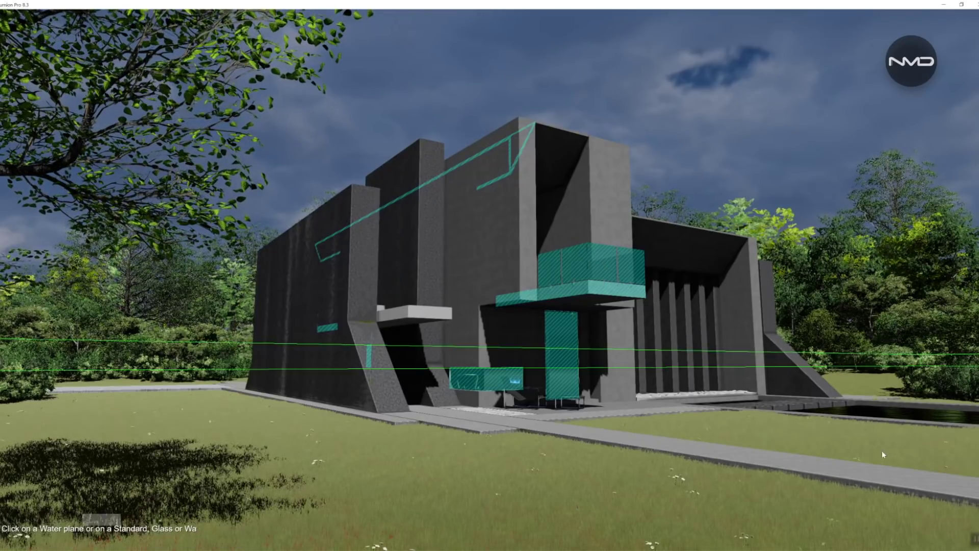
click(912, 418)
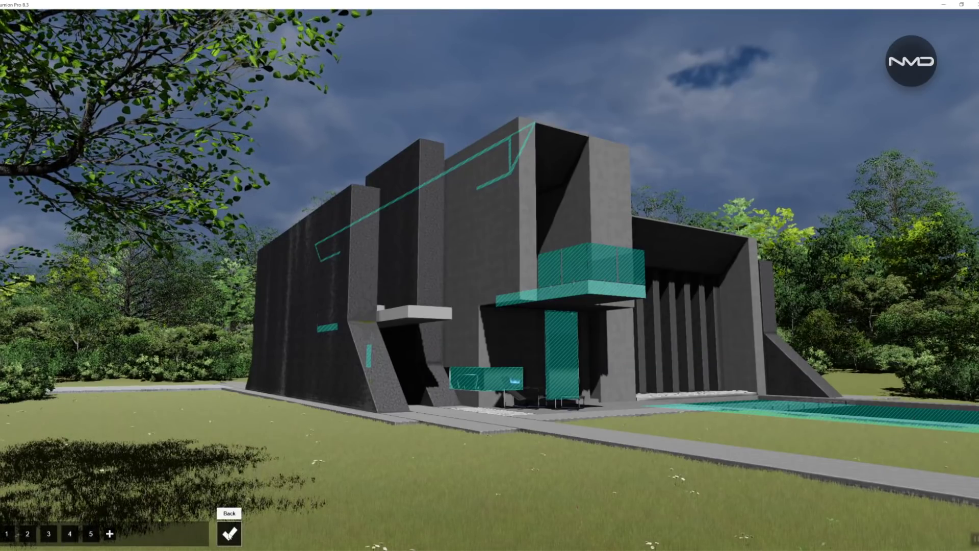
click(109, 533)
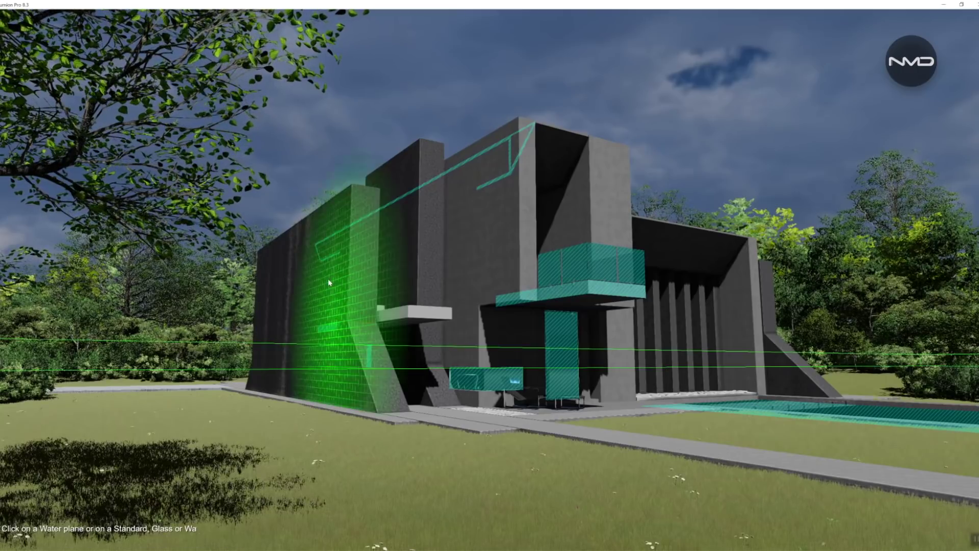
click(303, 319)
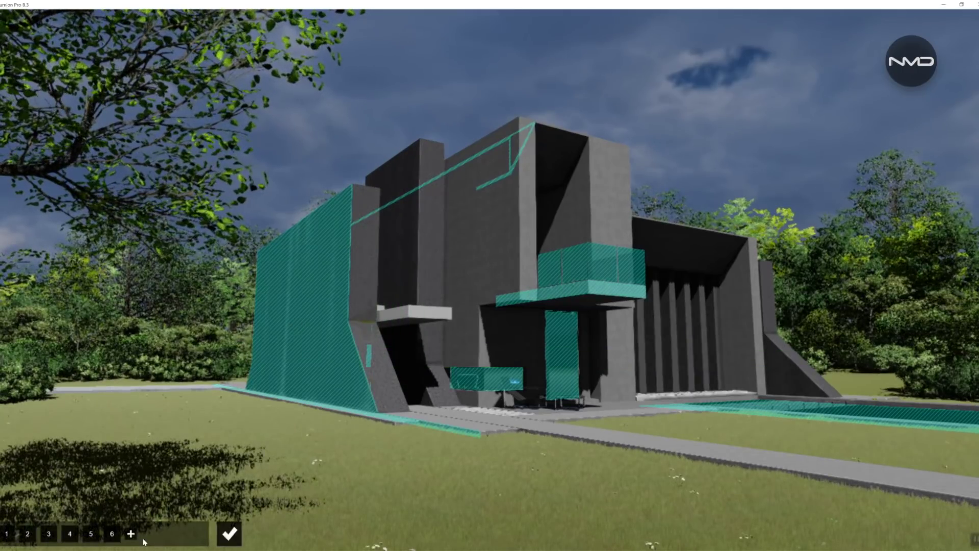
click(131, 534)
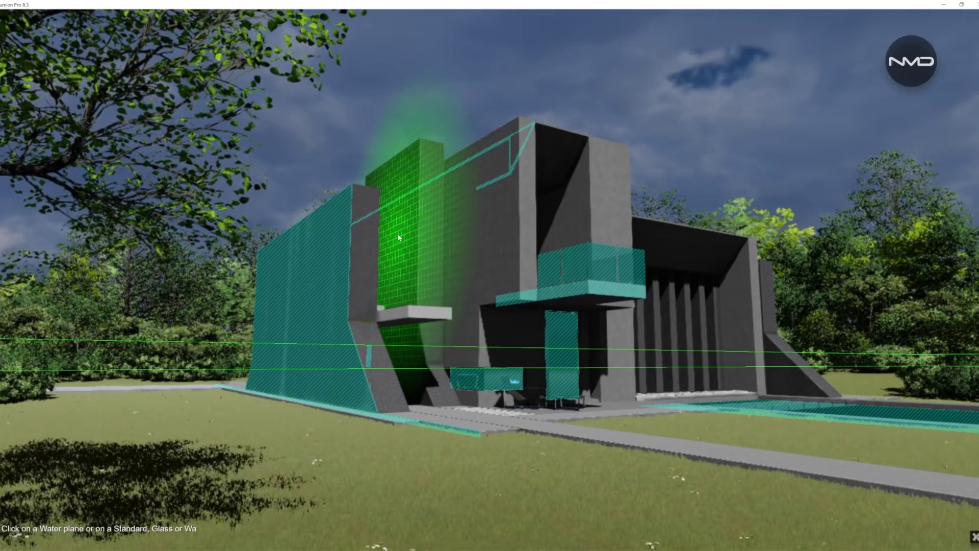
click(398, 237)
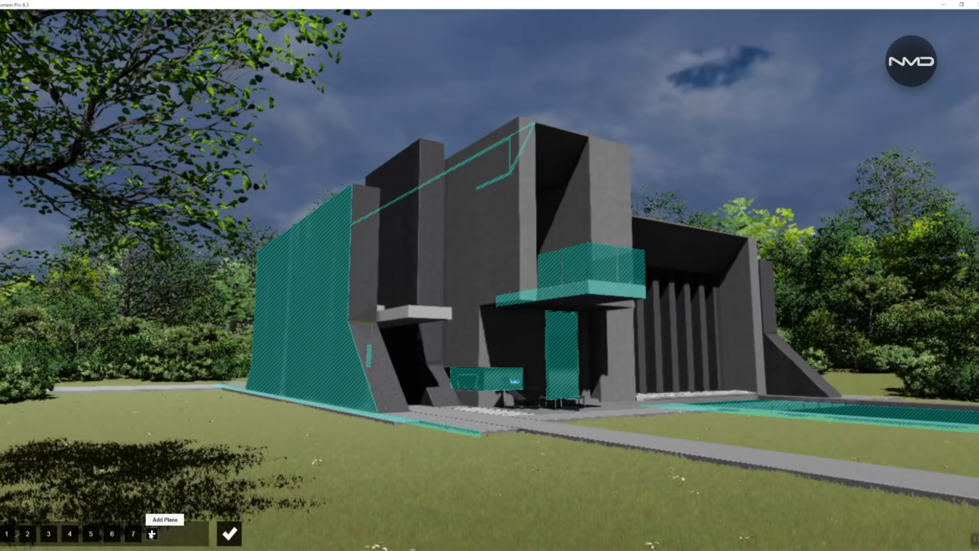
click(152, 533)
click(433, 230)
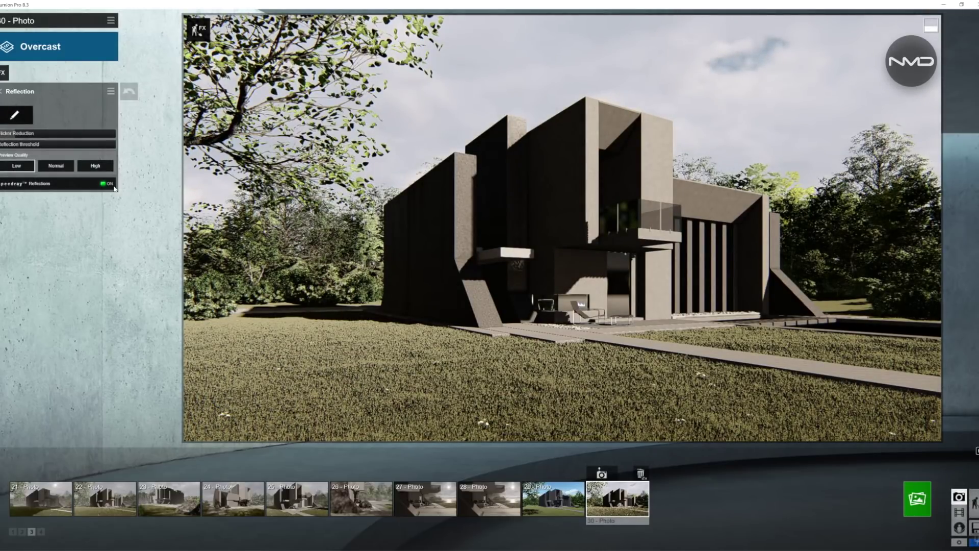
Review the amount setting of the Hyperlight effect.
click(3, 72)
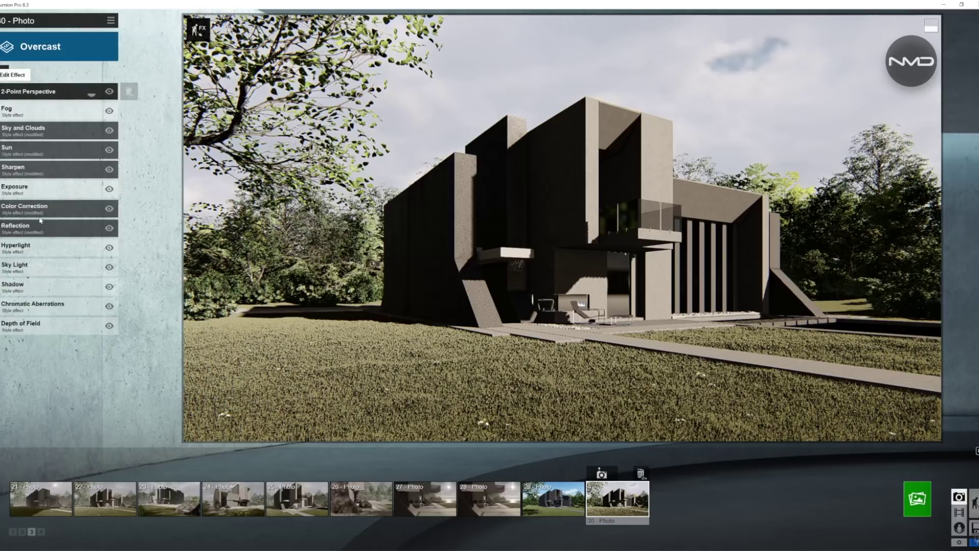
click(57, 249)
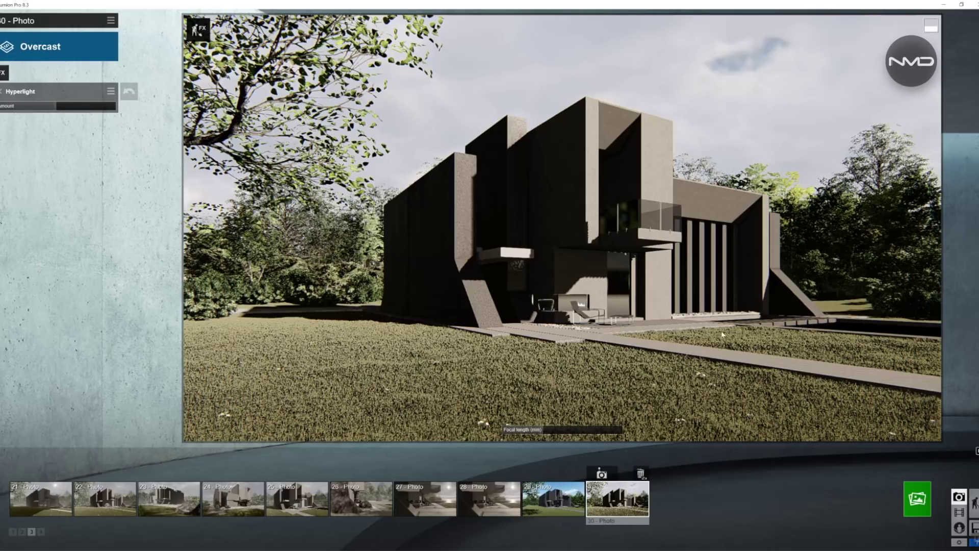
click(1, 91)
In the Sky Light effect, turn on sky light in planar and projected reflections and set the render quality to High.
click(53, 266)
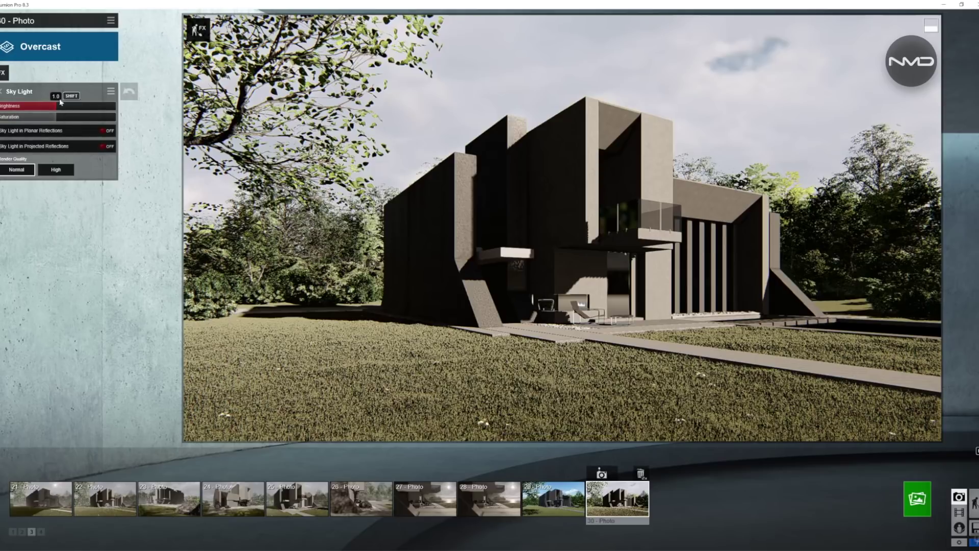
click(105, 131)
click(105, 146)
click(55, 169)
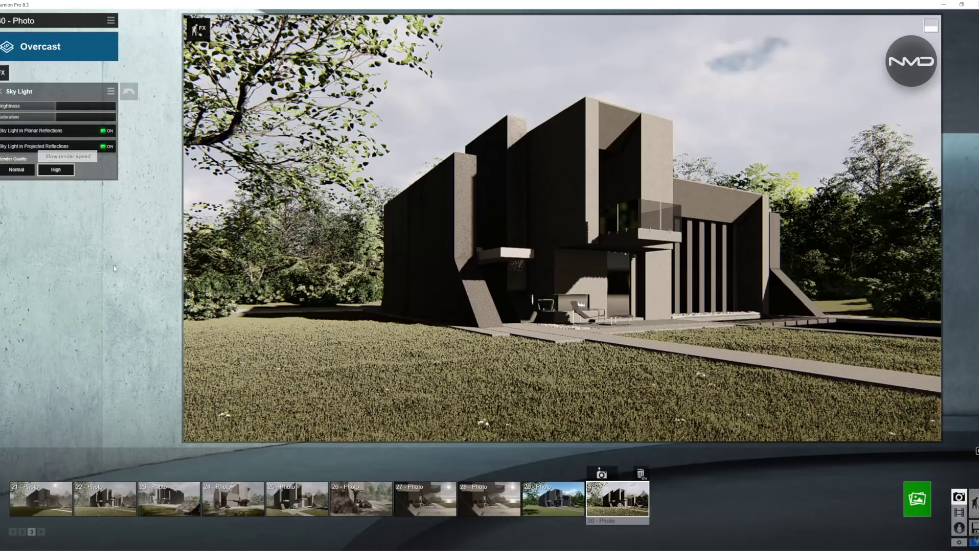
click(2, 91)
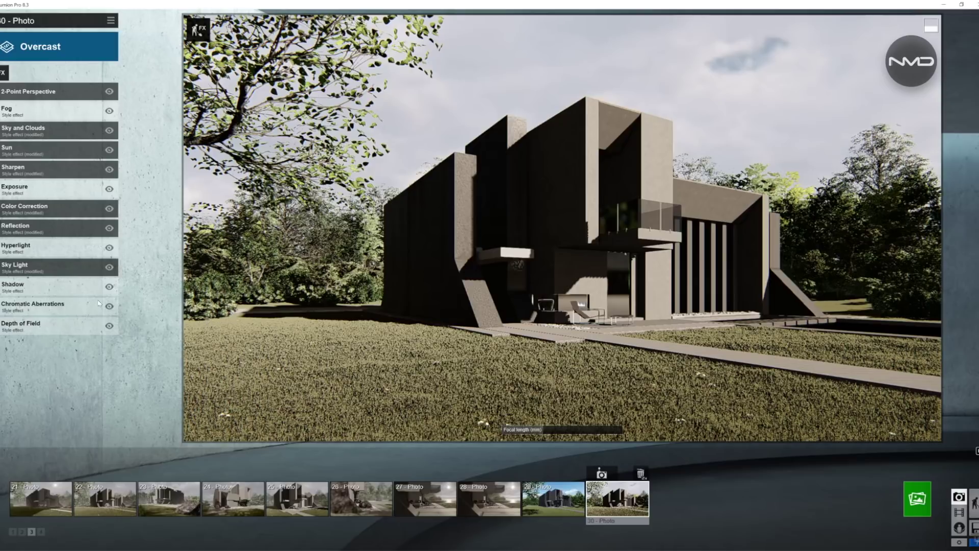
In the Shadow effect, lower the coloring strongly and raise the brightness to about 0.2 to lighten the shaded walls.
click(42, 287)
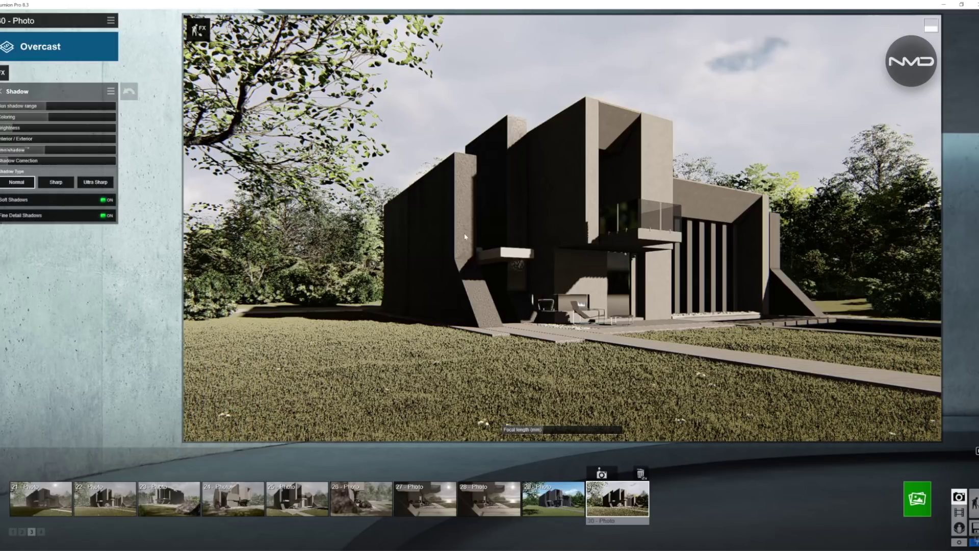
mouse_move(44, 121)
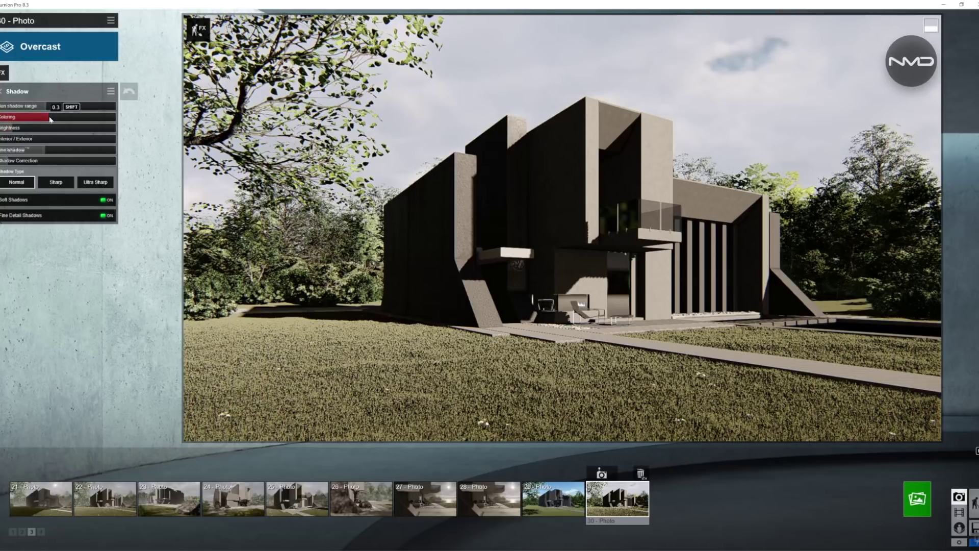
drag(48, 119, 16, 119)
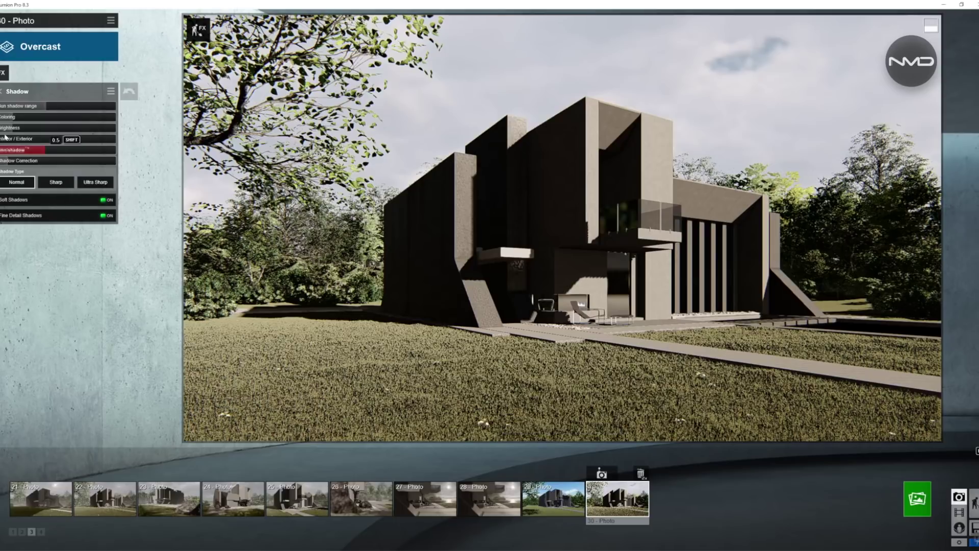
drag(14, 129, 48, 131)
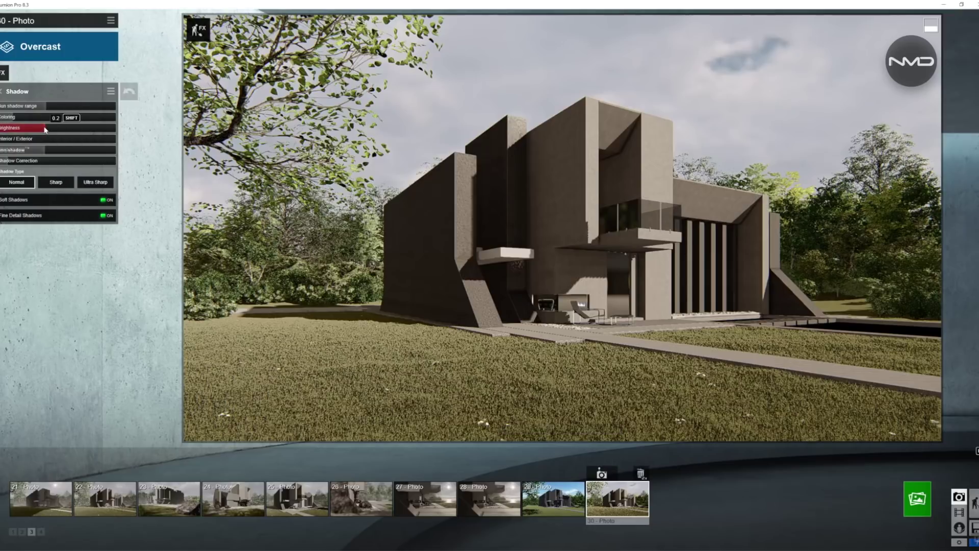
drag(32, 143, 115, 141)
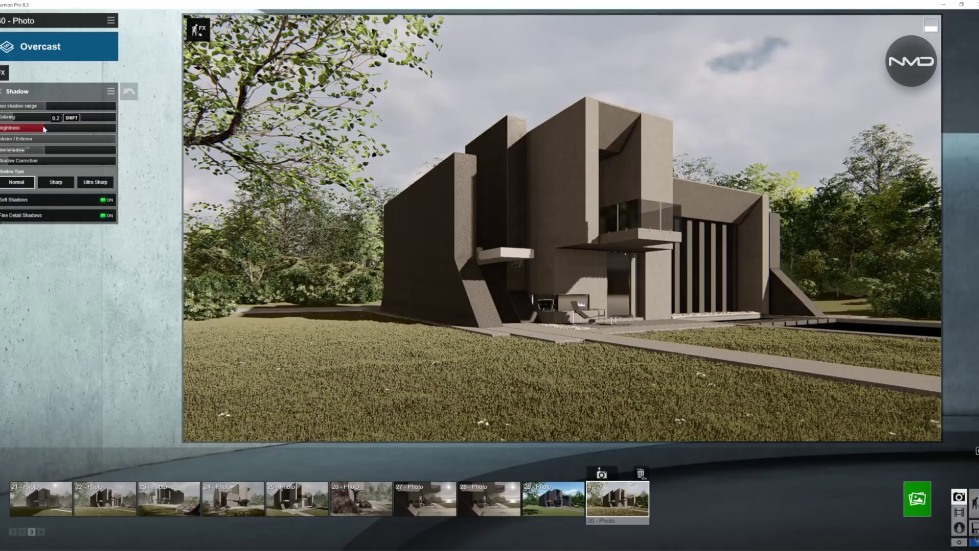
drag(44, 129, 42, 129)
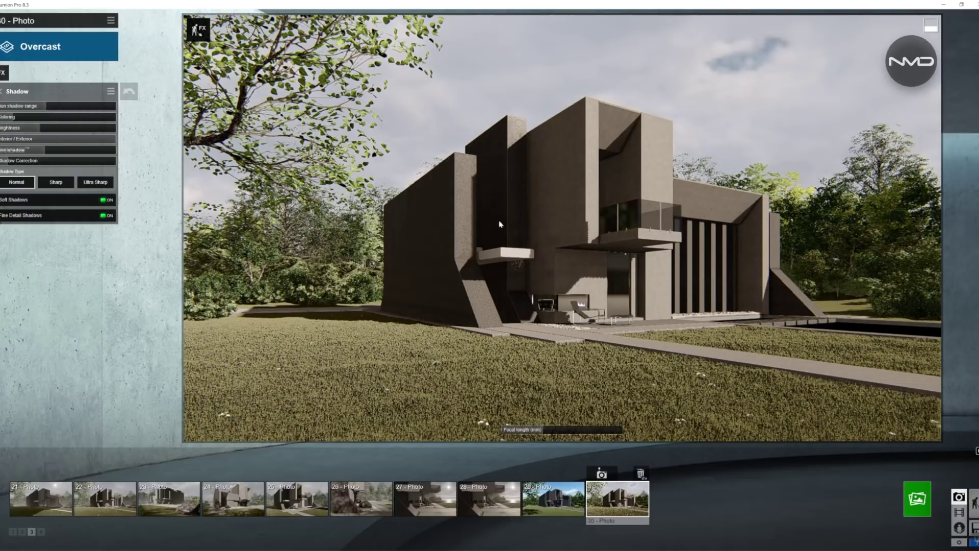
click(3, 92)
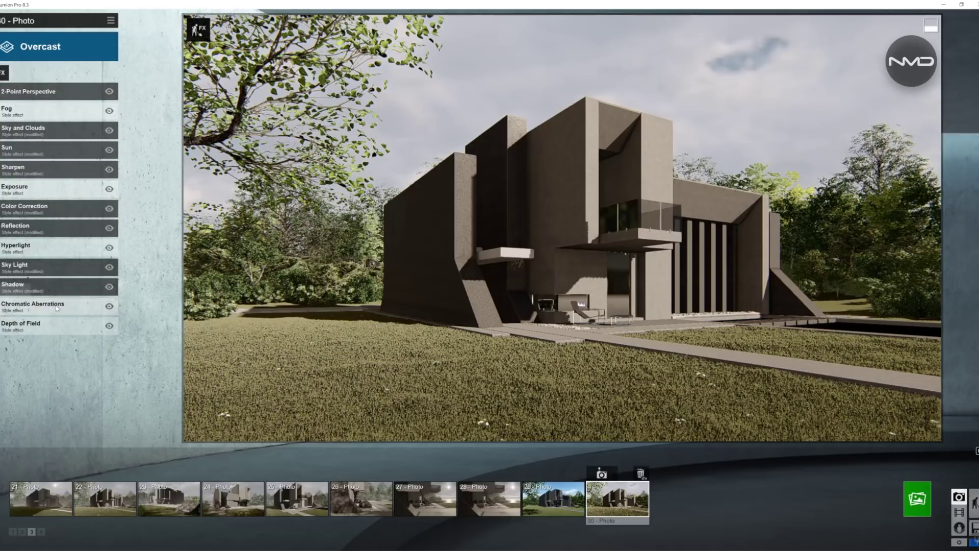
Review the dispersion and affected area settings of the Chromatic Aberrations effect.
click(33, 304)
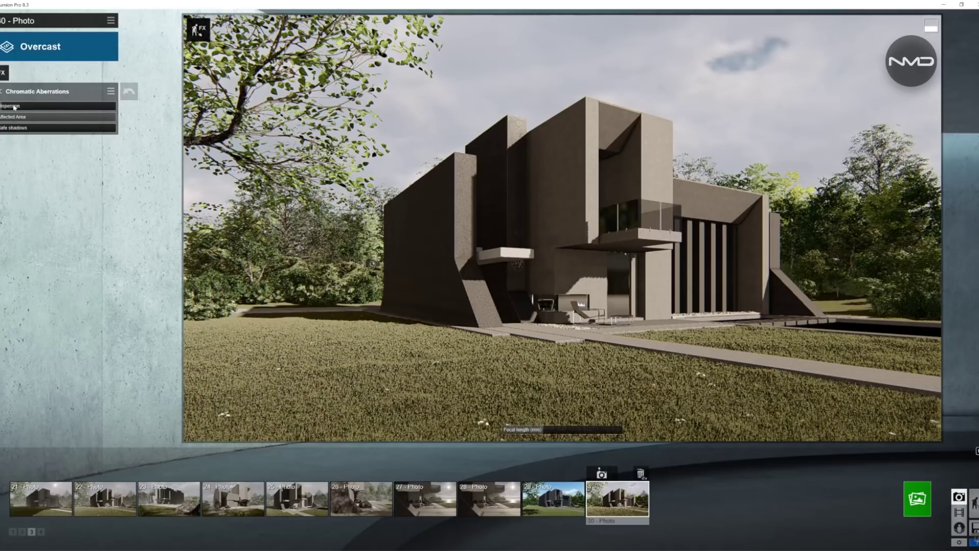
click(1, 91)
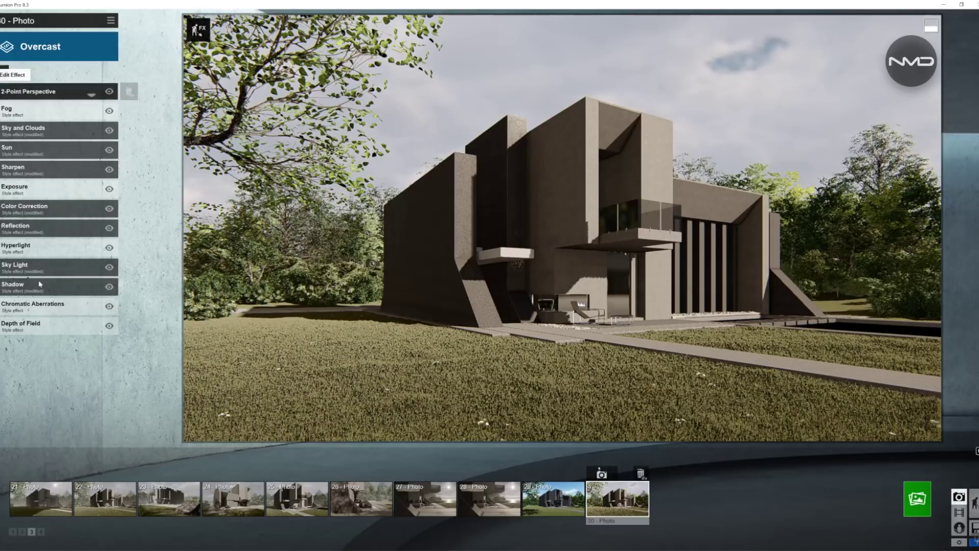
In the Depth of Field effect, raise the amount to about the middle and reduce the foreground/background value.
click(49, 330)
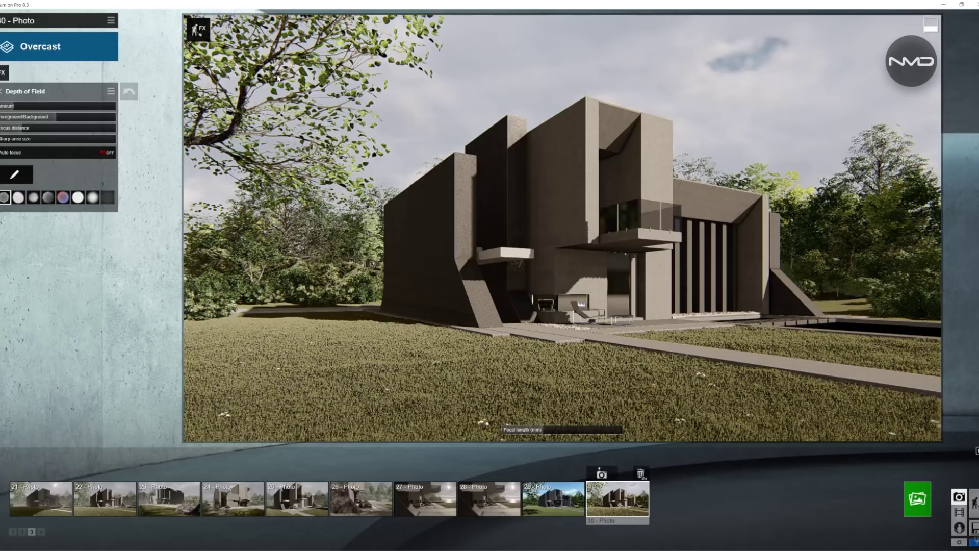
drag(49, 106, 22, 118)
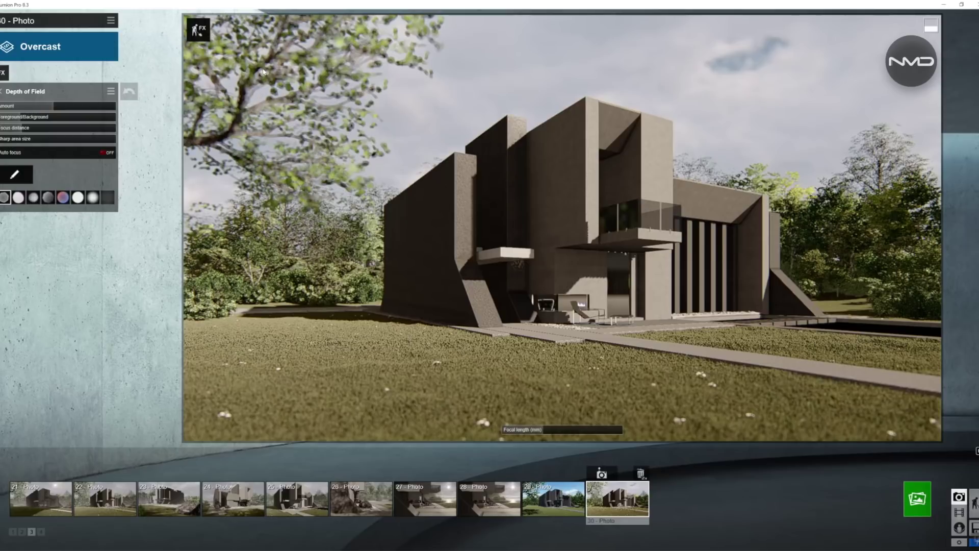
mouse_move(37, 108)
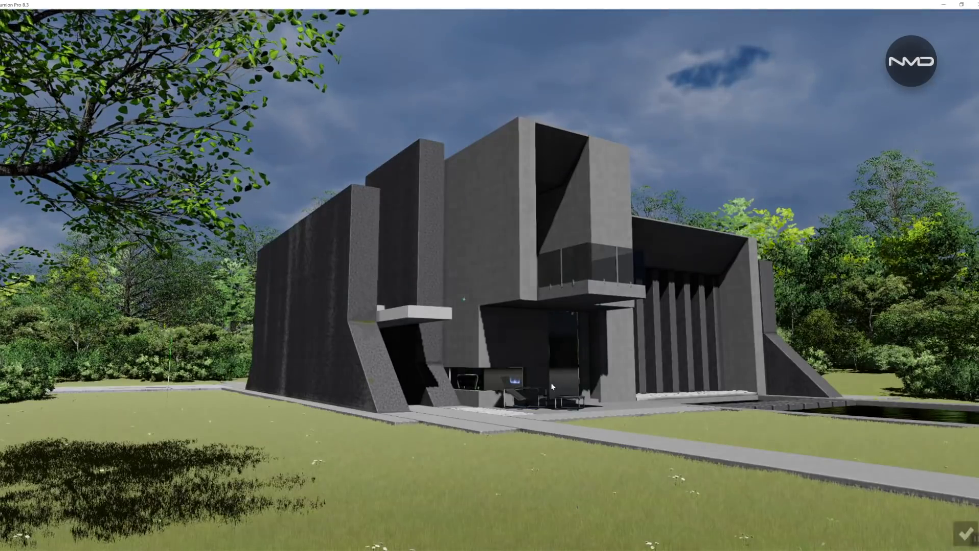
Set the depth of field focus point on the wall above the entrance terrace and turn on auto focus.
click(519, 337)
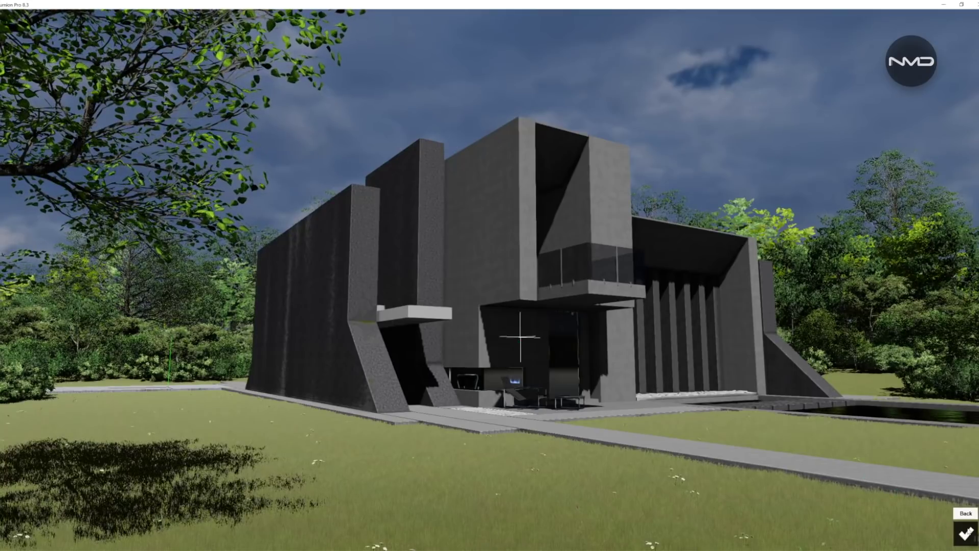
click(966, 533)
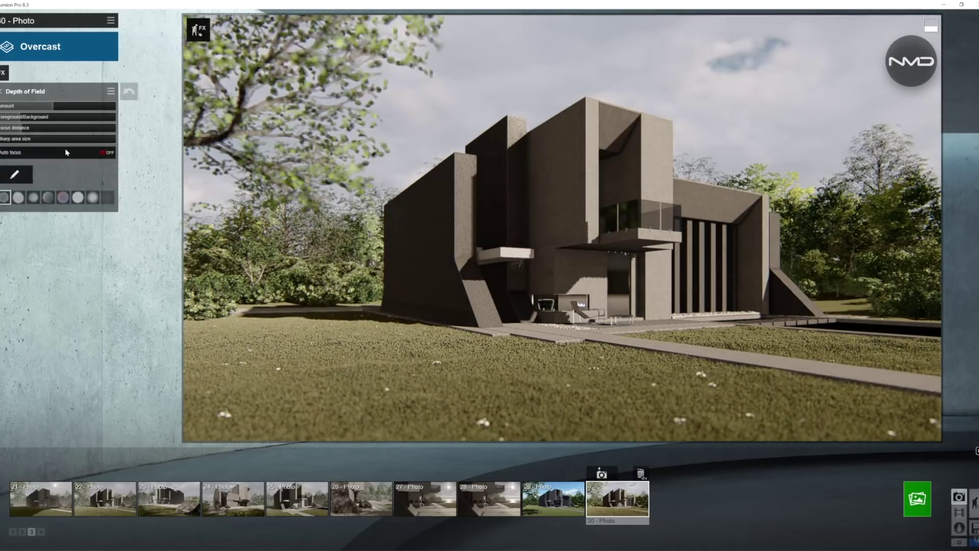
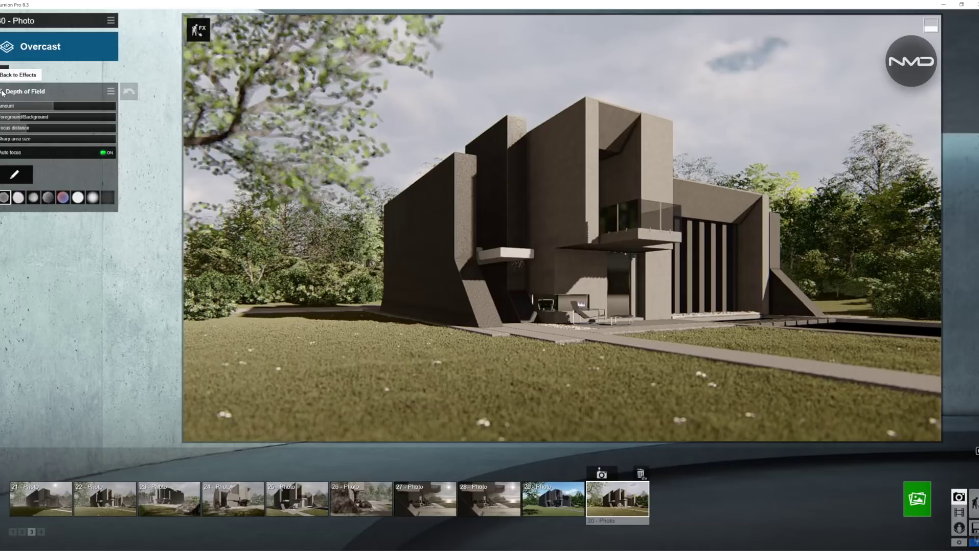
click(2, 92)
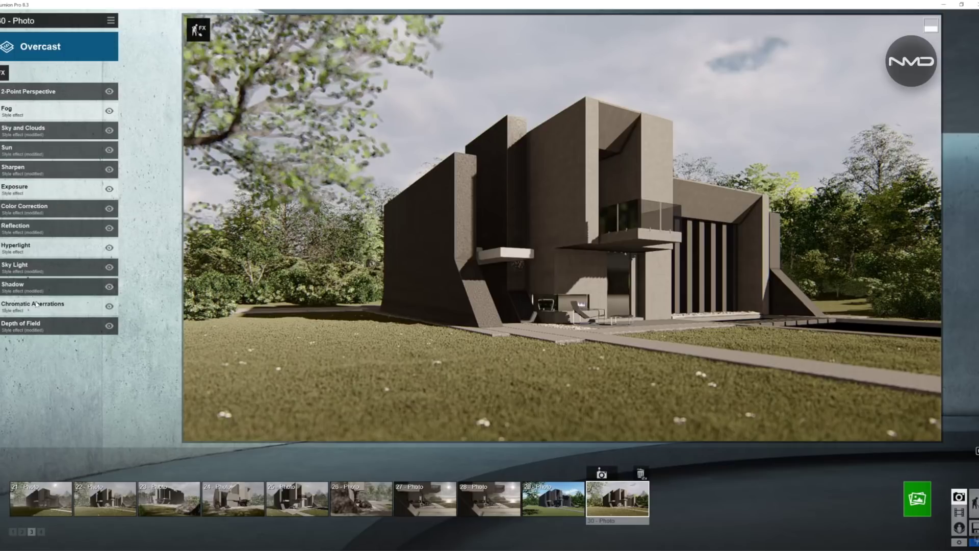
In the Fog effect, raise the fog density to about two thirds and the falloff to about three quarters to mist the background trees.
click(52, 112)
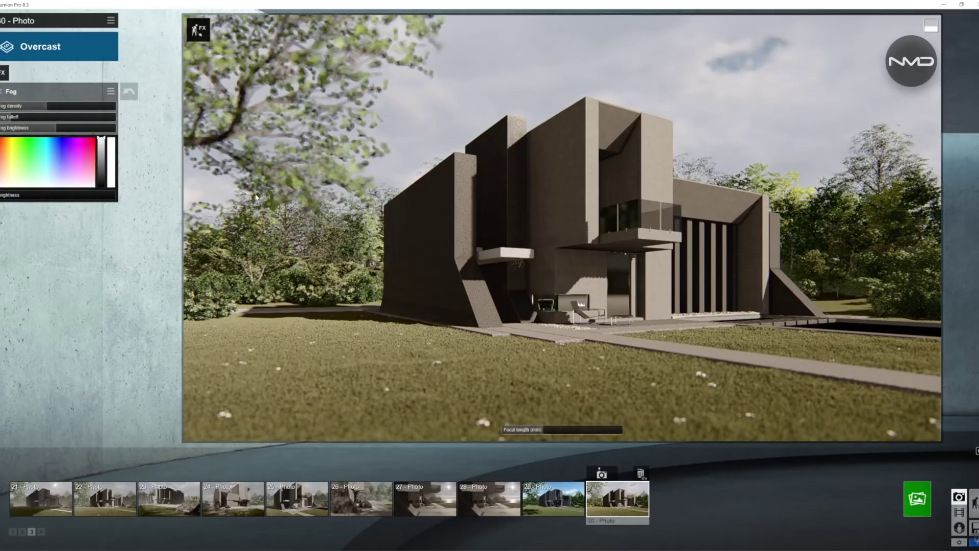
drag(55, 105, 89, 120)
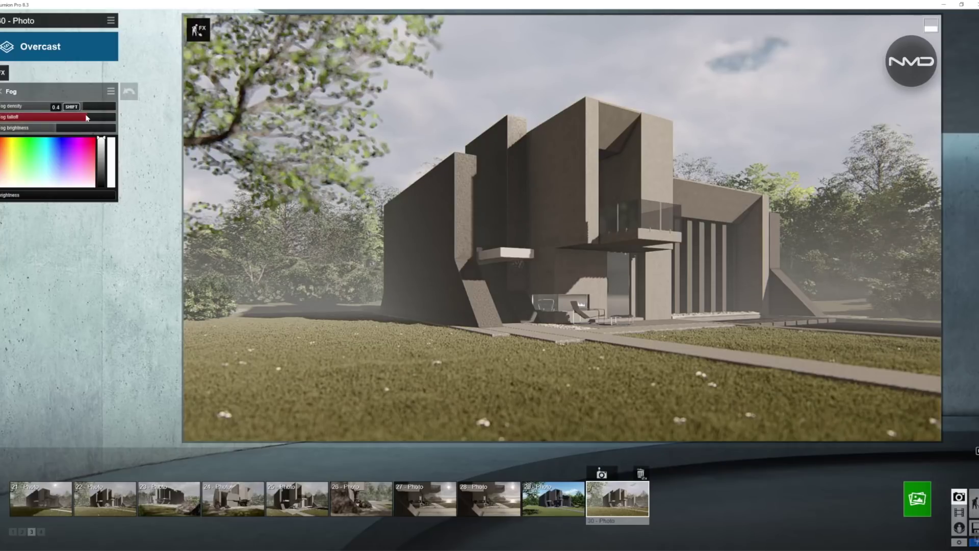
drag(91, 118, 93, 119)
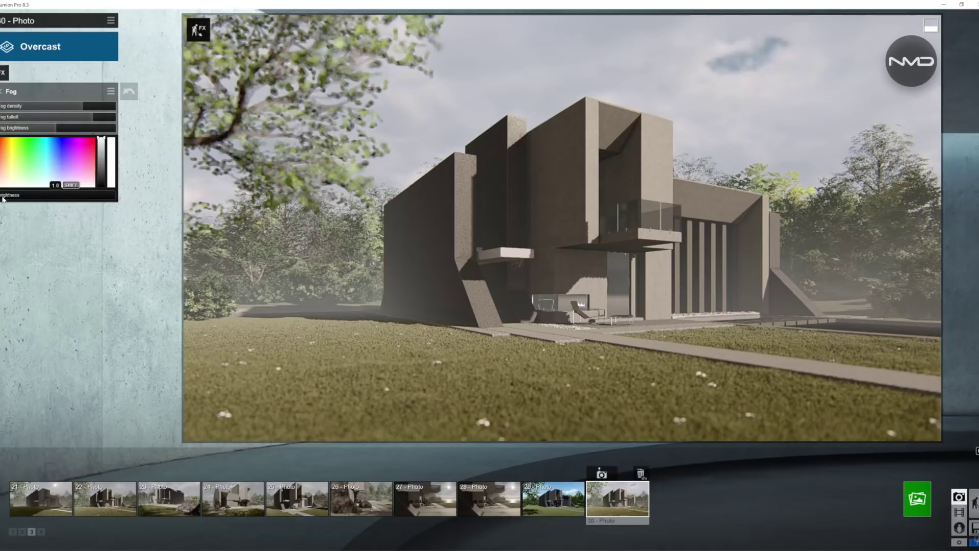
drag(9, 196, 13, 197)
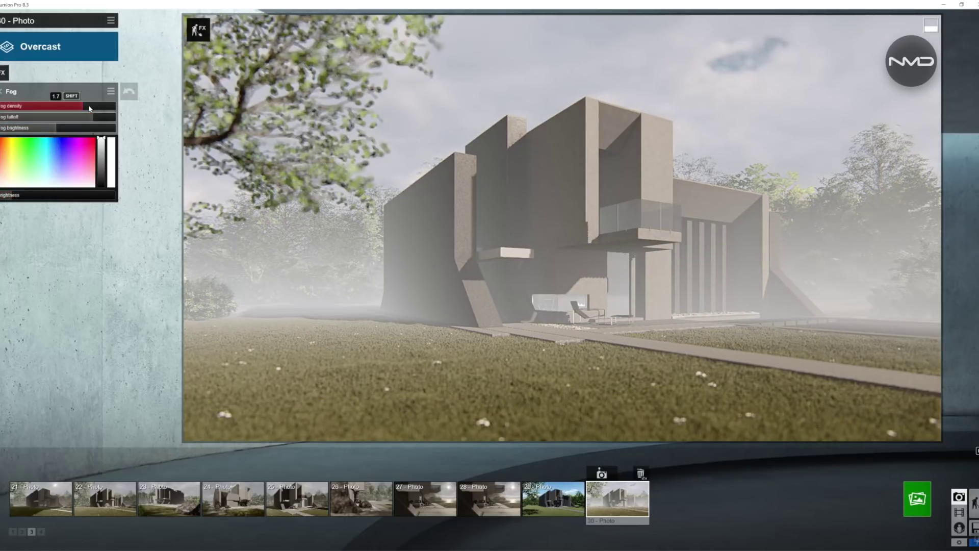
drag(83, 109, 79, 109)
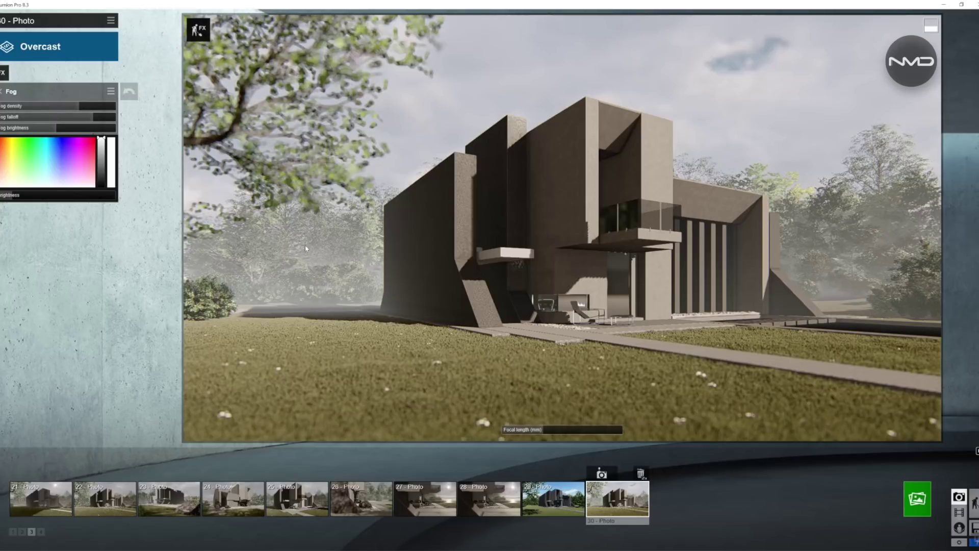
drag(84, 104, 75, 104)
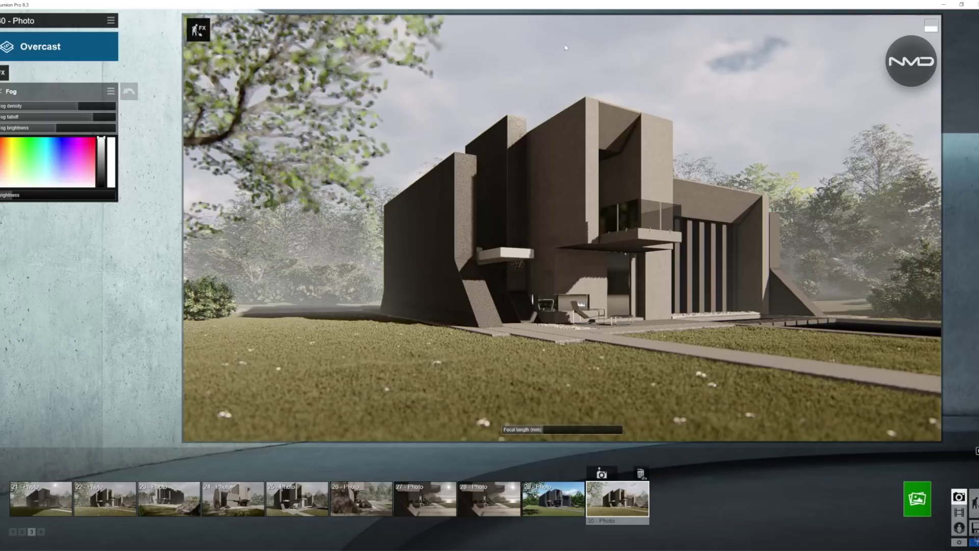
click(5, 92)
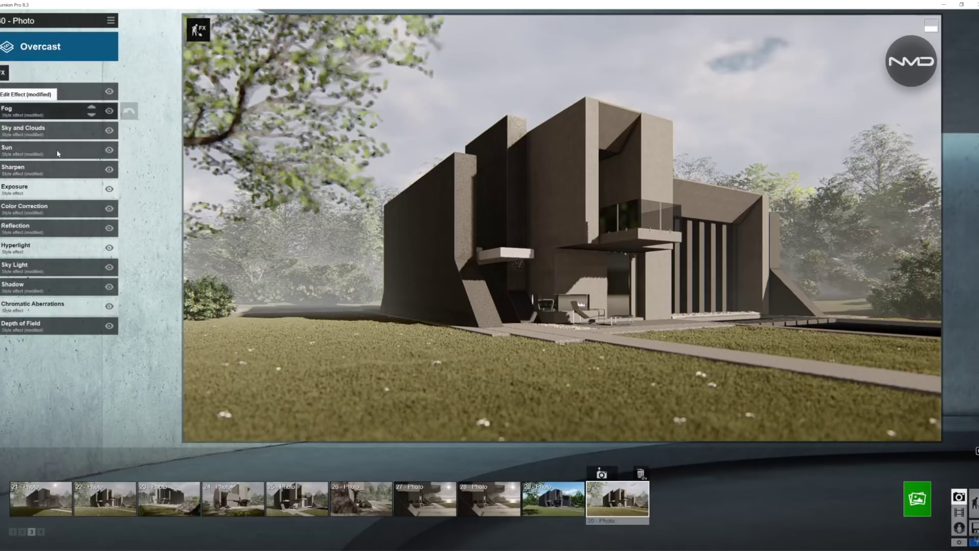
Lower the Exposure effect slightly below 0.5 to darken the photo a little.
click(55, 190)
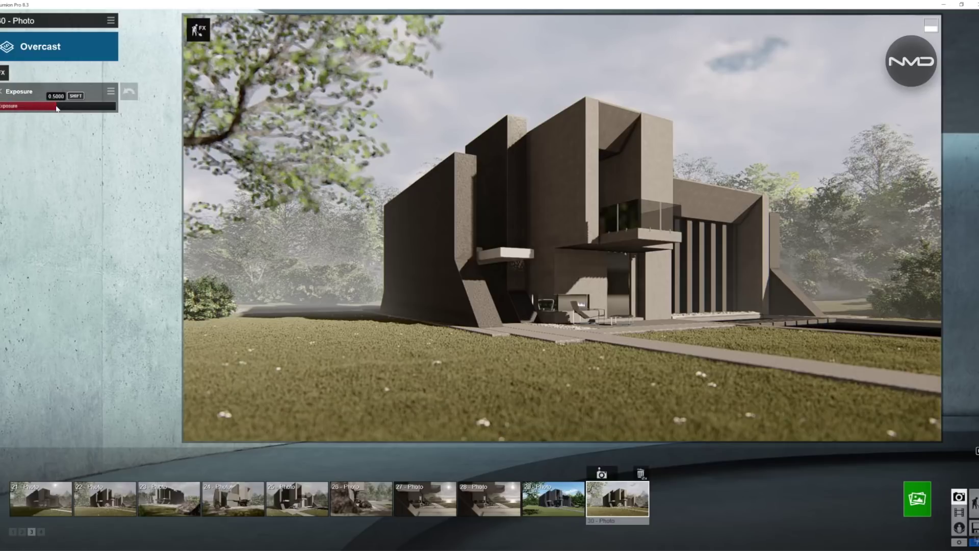
drag(55, 108, 53, 109)
click(2, 93)
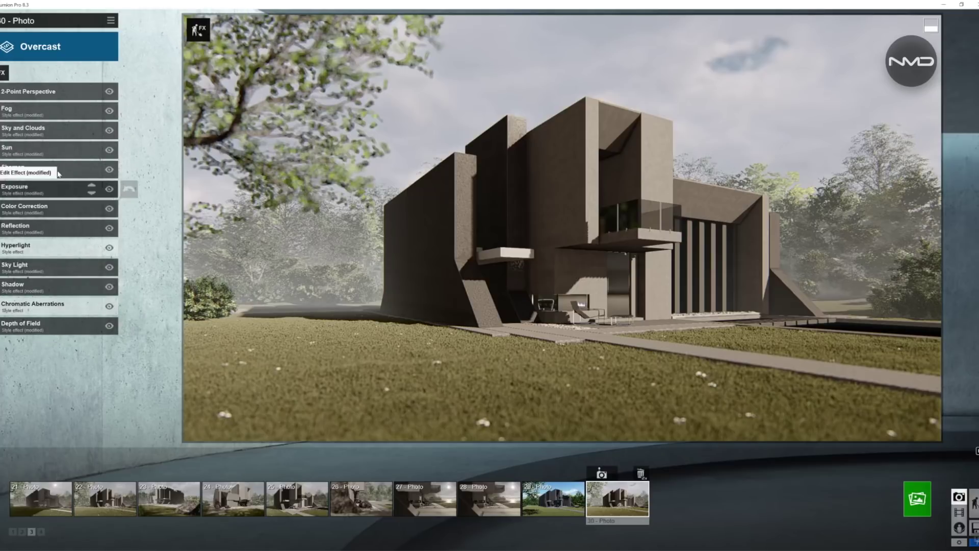
Reduce the sky brightness slightly in the Sky and Clouds effect.
click(59, 130)
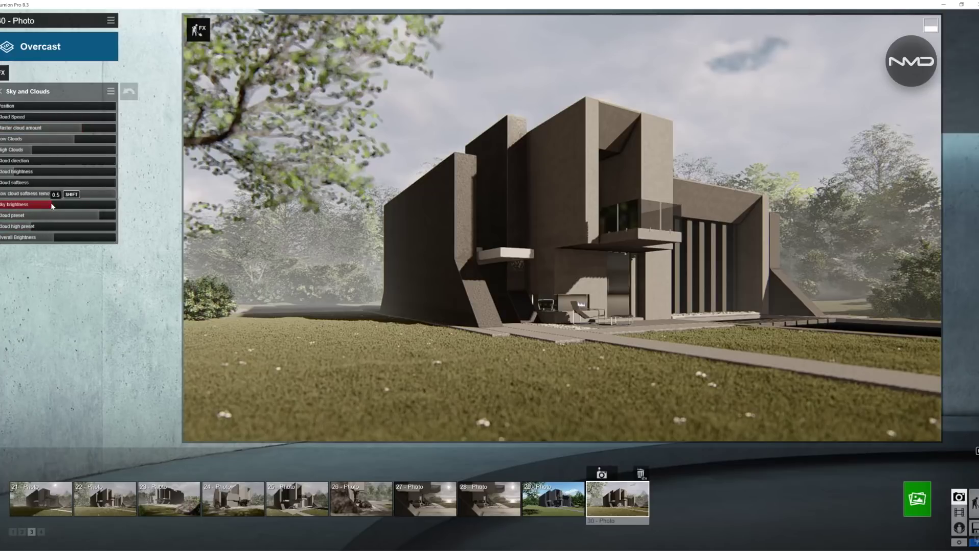
drag(51, 206, 51, 206)
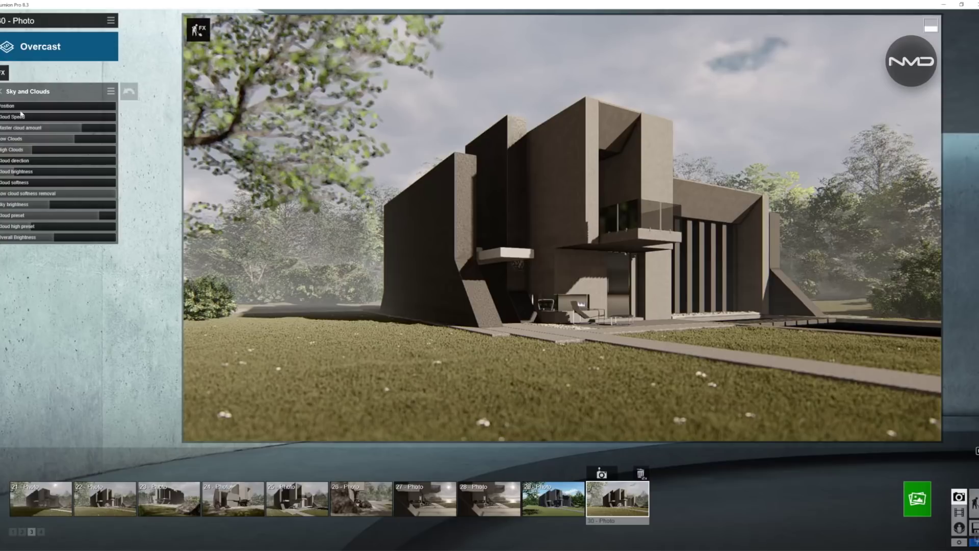
click(4, 91)
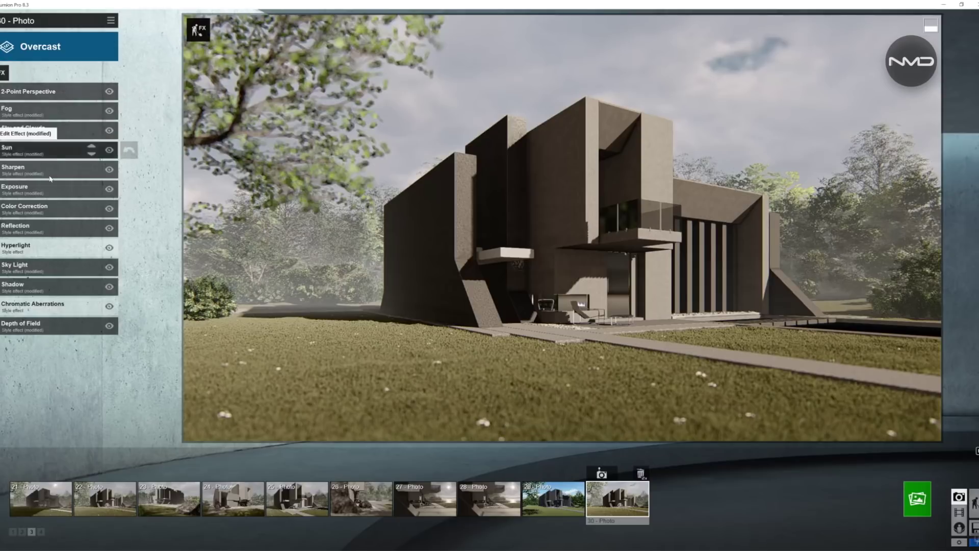
Raise the Exposure effect slightly to about the middle of its range to brighten the photo.
click(69, 171)
mouse_move(53, 108)
drag(54, 108, 58, 107)
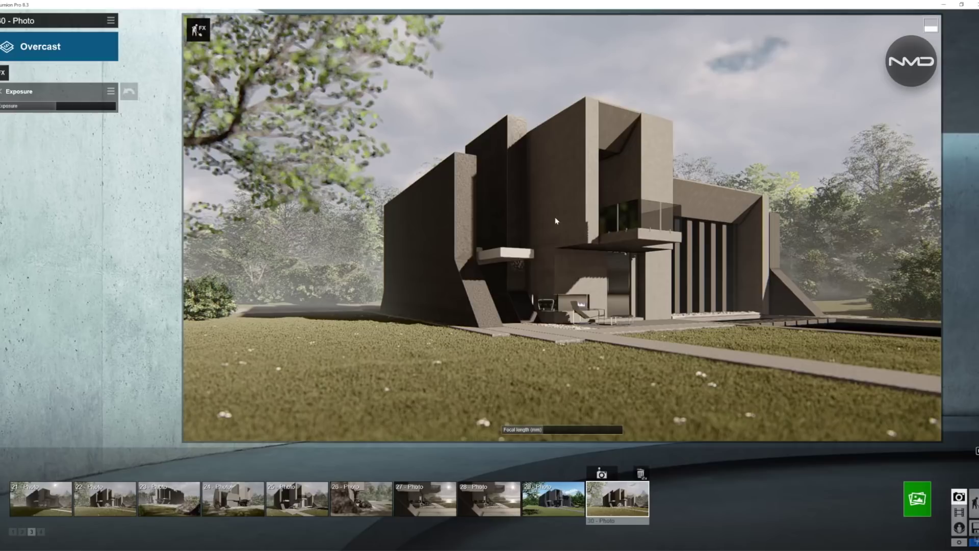
click(2, 91)
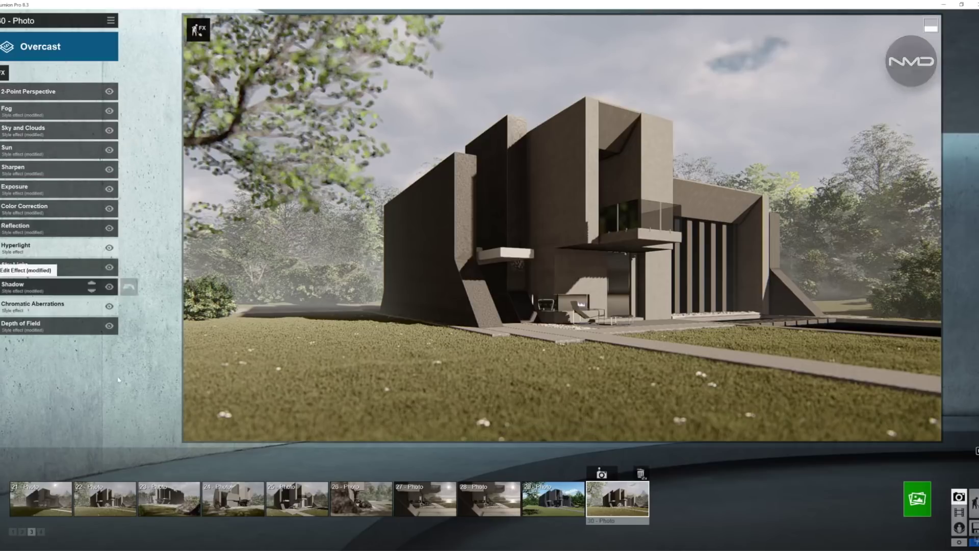
Render the current shot at the Desktop size of 1920x1080 and save it as a JPG file in the Desktop folder.
click(920, 498)
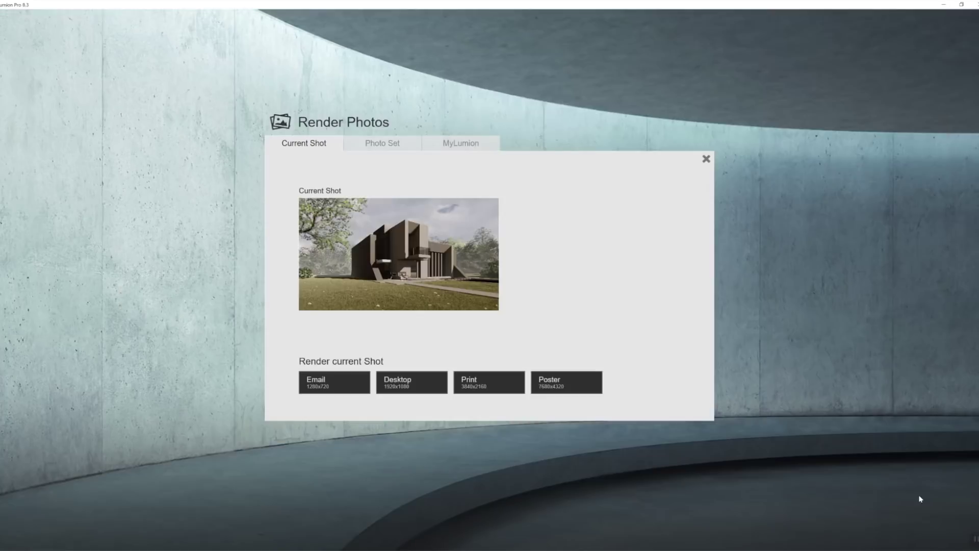
click(413, 384)
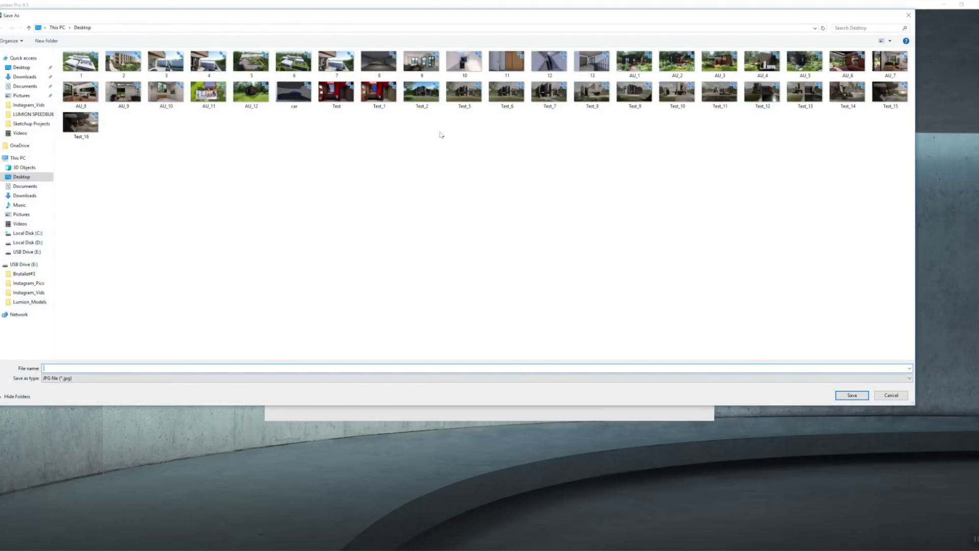
double_click(421, 93)
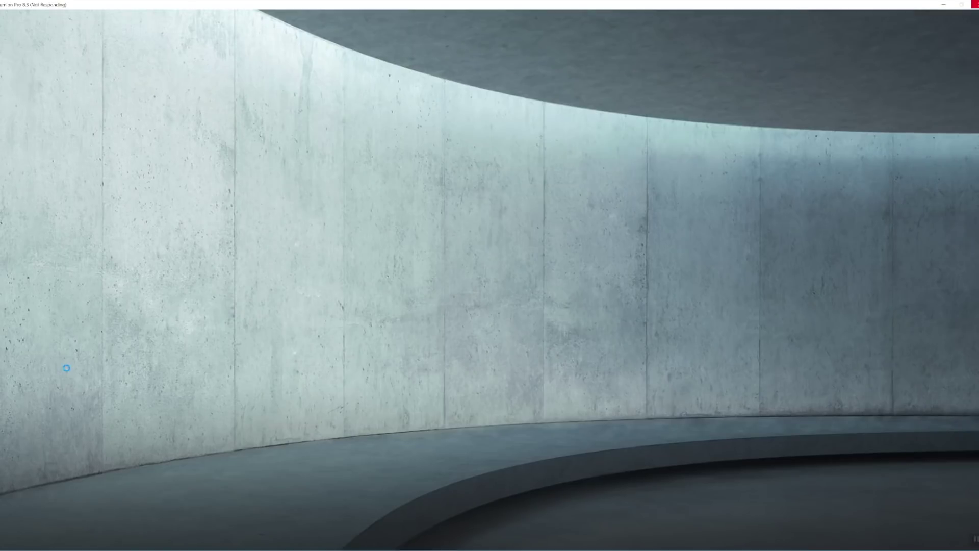